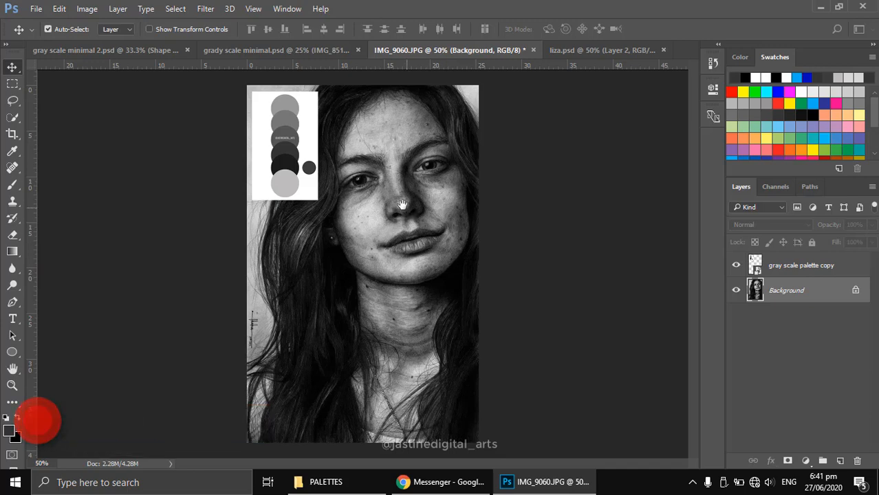
Duplicate the Background layer.
key(ctrl+minus)
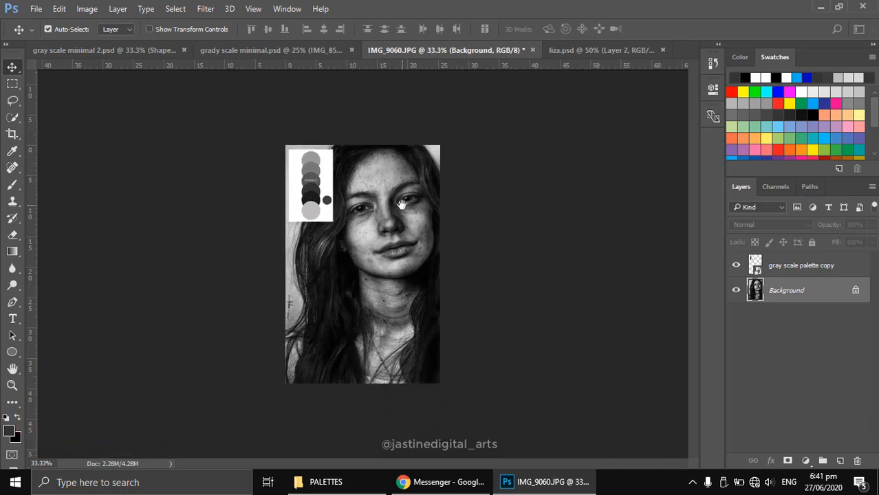
click(474, 253)
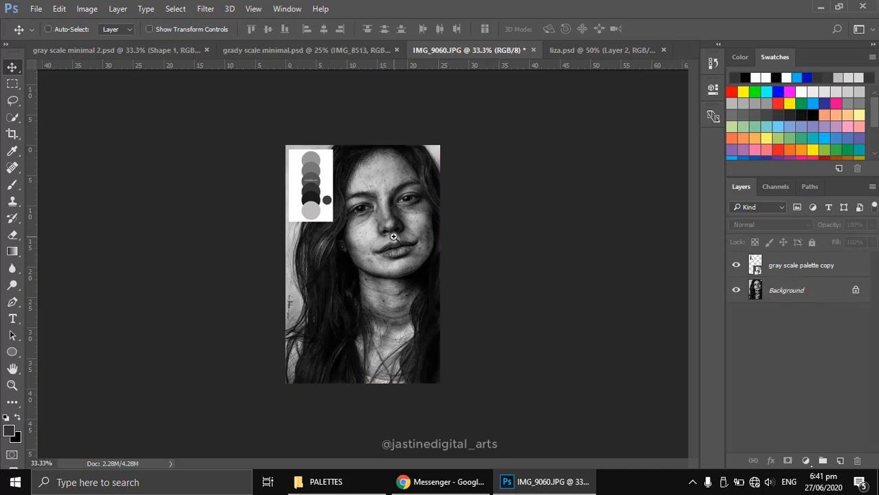
ctrl+click(393, 236)
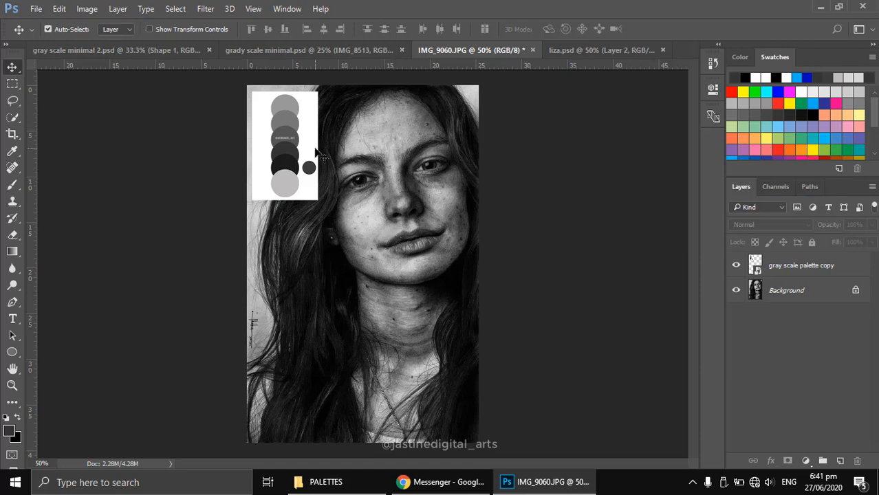
click(787, 293)
key(ctrl+j)
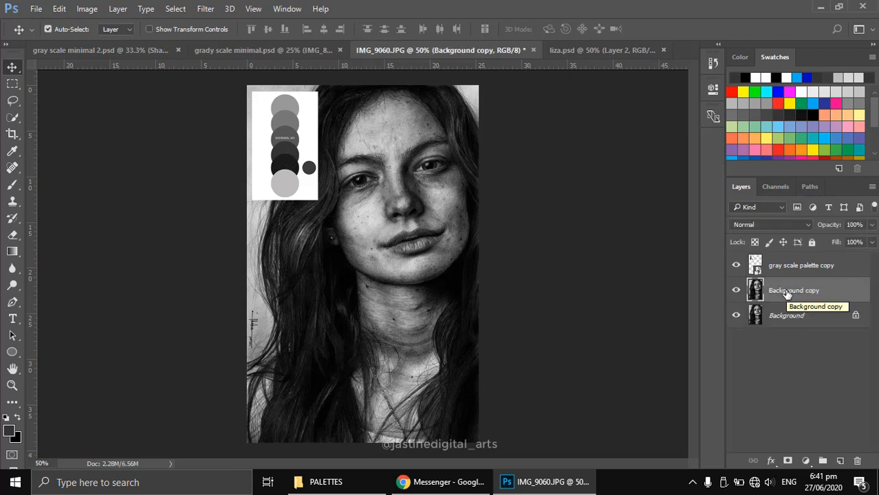
Add a light gray #f0f0f0 Solid Color fill layer directly above the original Background layer.
click(788, 318)
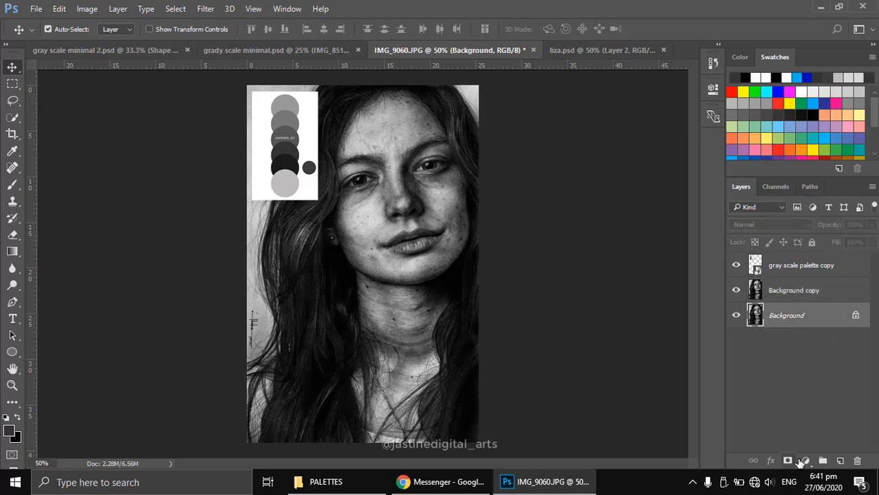
click(804, 461)
click(790, 176)
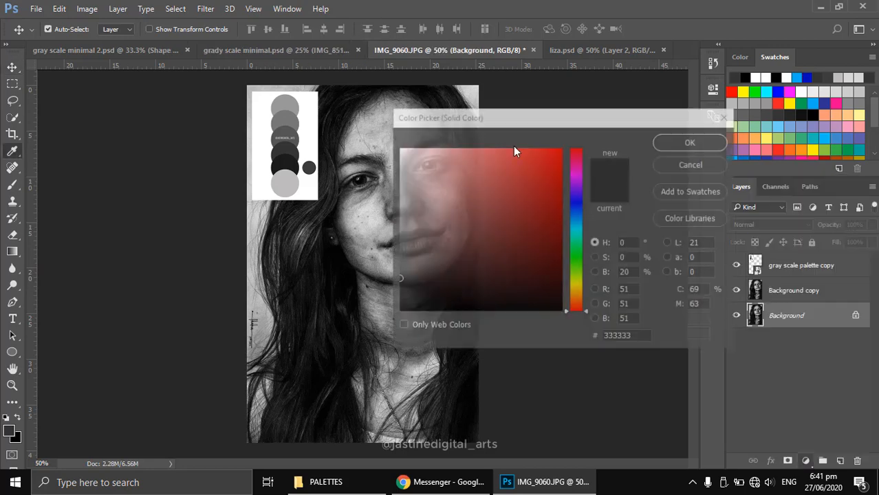
click(385, 157)
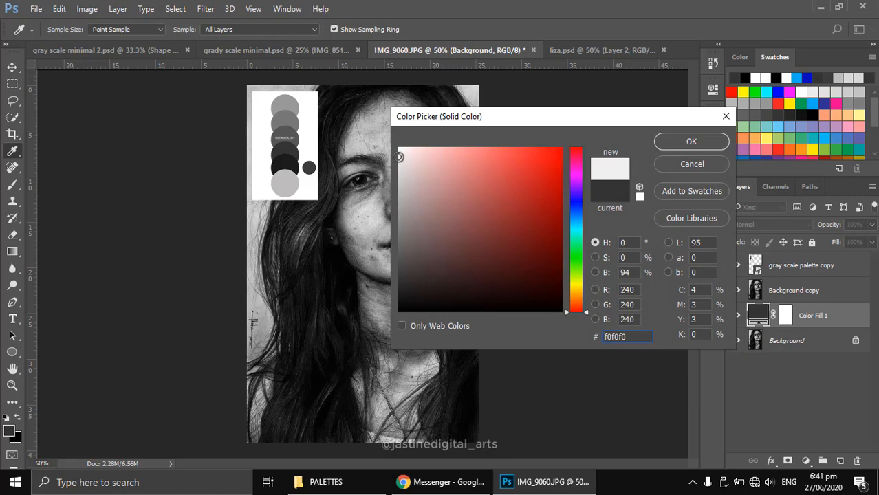
mouse_move(398, 157)
mouse_down()
mouse_move(389, 133)
mouse_move(383, 157)
mouse_up()
click(679, 143)
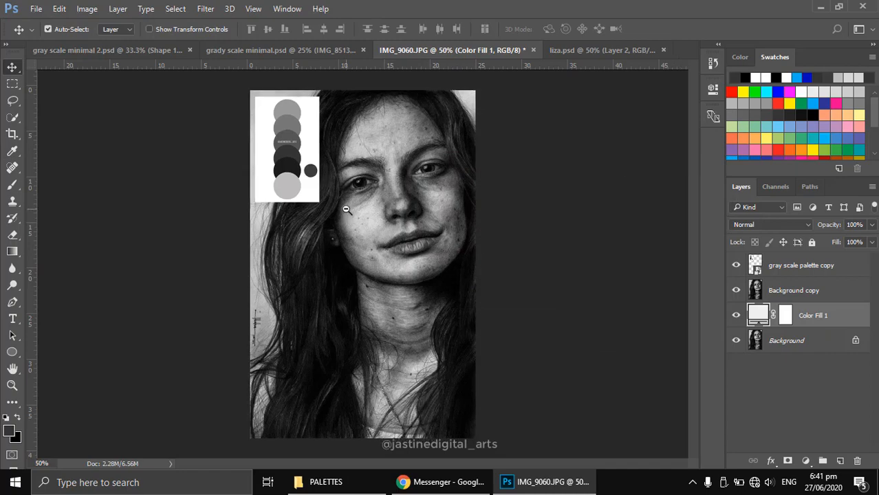
Sample dark gray #333333 from the palette's fourth circle as the foreground color and activate the Pen tool in Shape mode.
key(ctrl+minus)
key(ctrl+plus)
key(ctrl+plus)
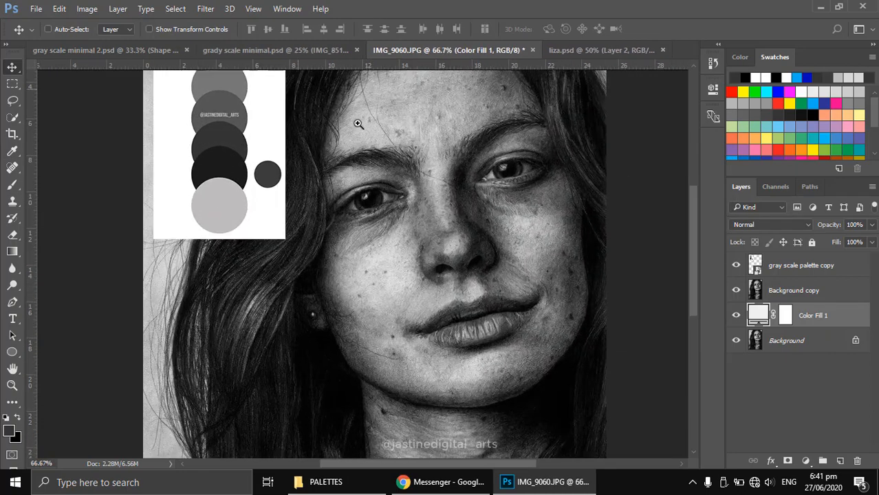
drag(358, 124, 372, 204)
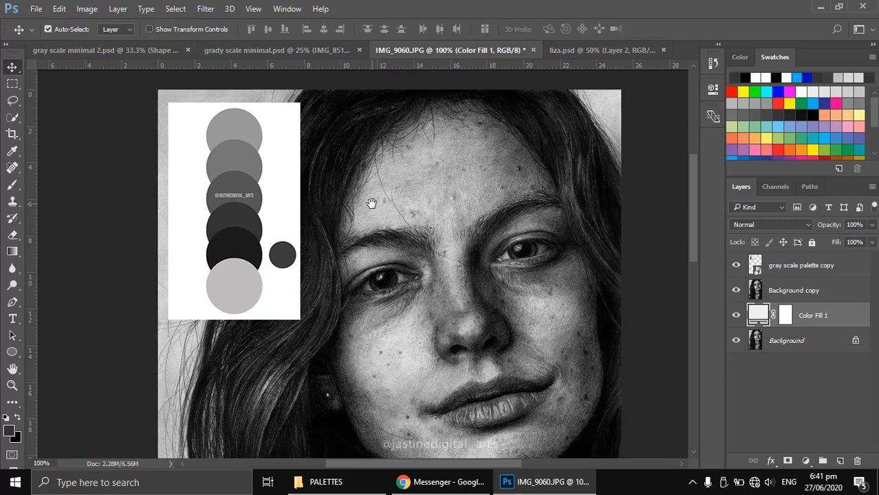
key(i)
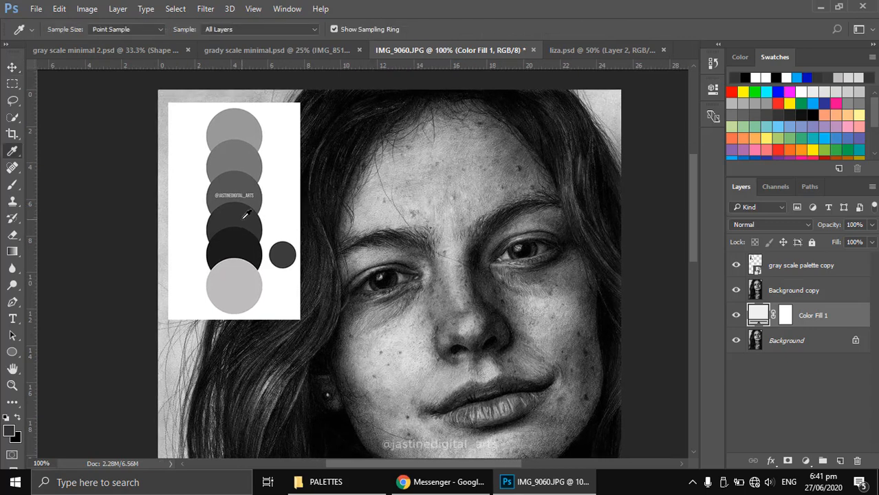
click(243, 218)
click(241, 219)
click(241, 210)
key(p)
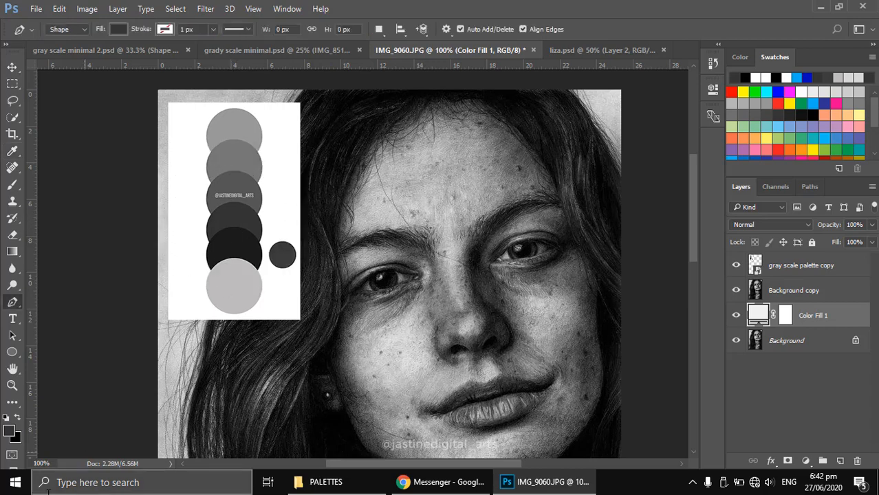
click(9, 431)
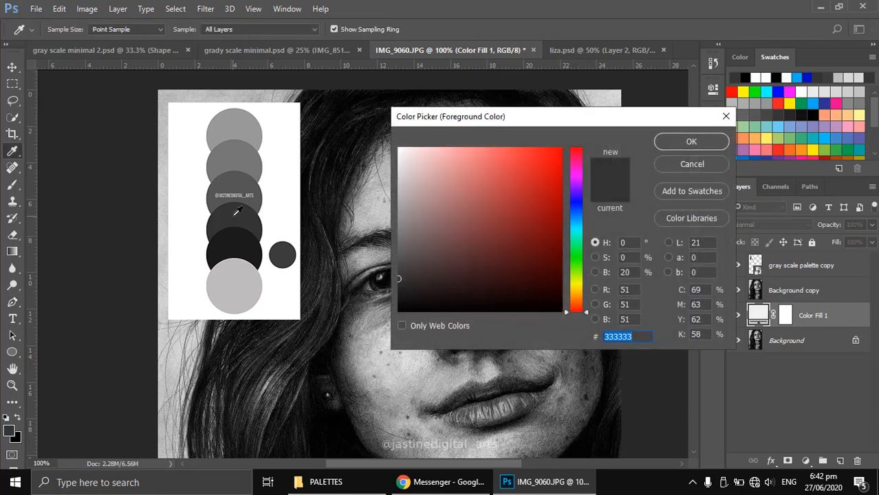
click(690, 142)
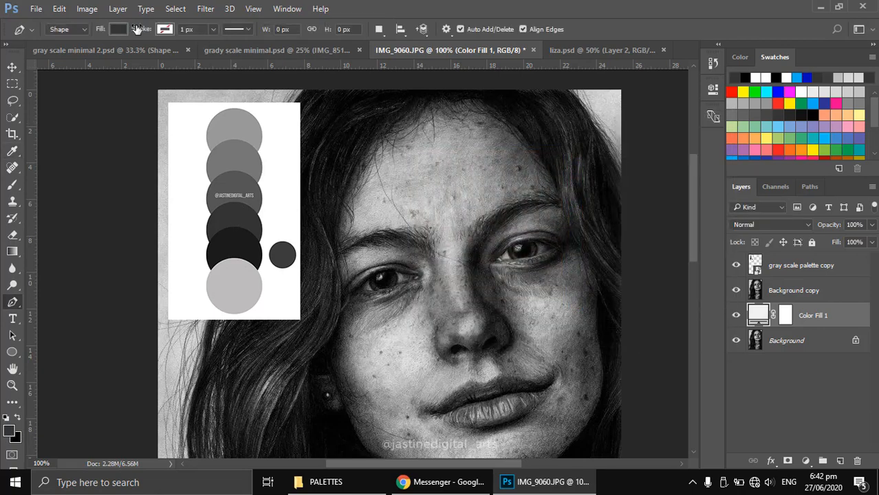
Hide the gray scale palette copy layer and start a Pen shape along the hairline at the top of the forehead.
click(736, 266)
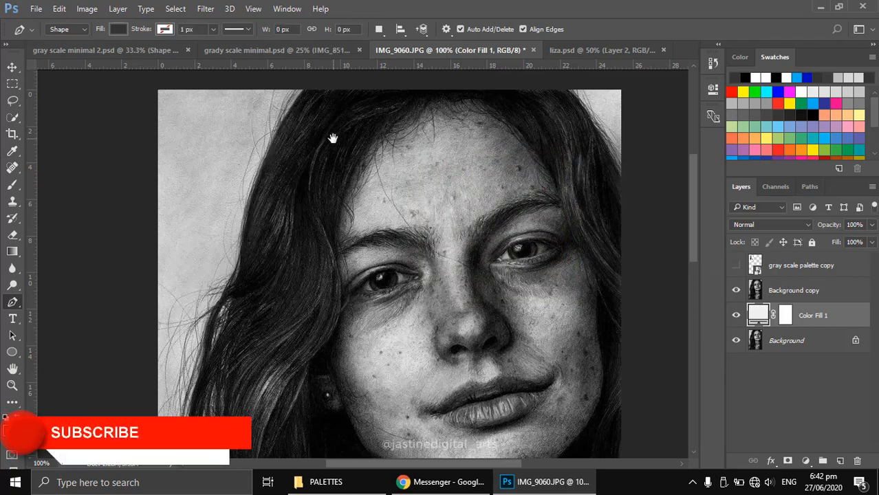
ctrl+click(393, 143)
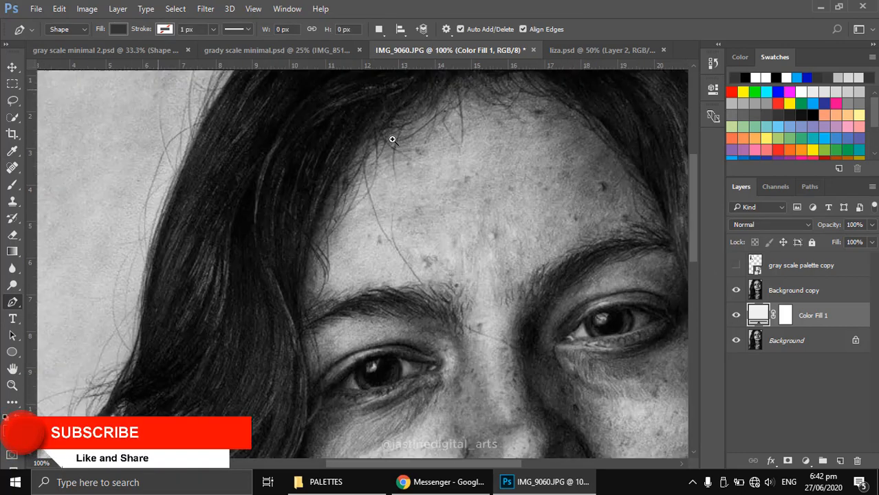
drag(394, 143, 430, 195)
scroll(431, 196, down, 1)
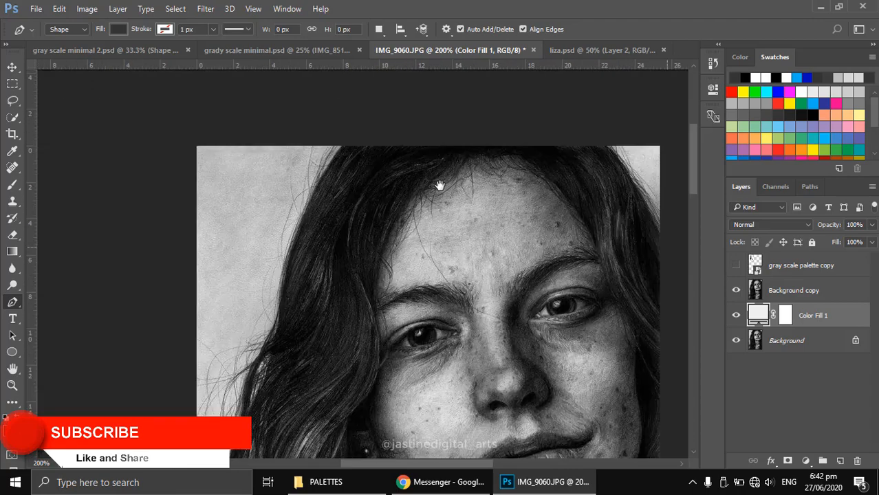
click(465, 158)
drag(415, 196, 375, 211)
scroll(409, 202, up, 1)
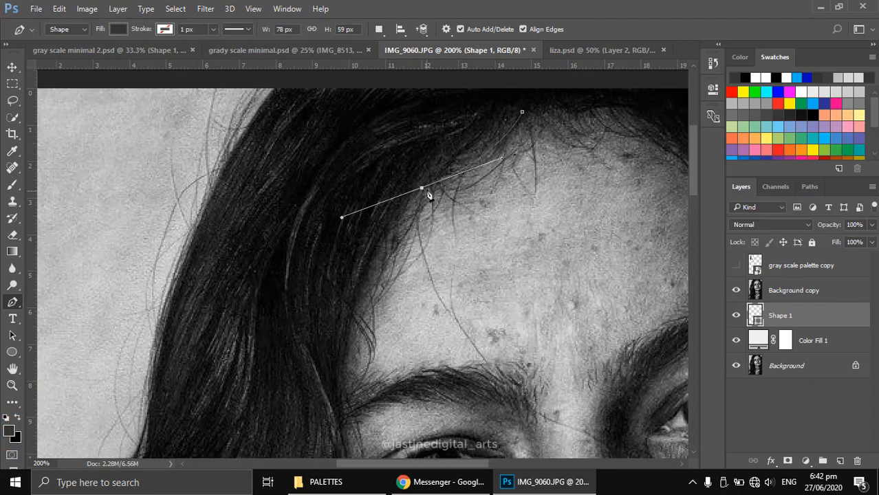
Continue the pen path along the hair edge from the forehead past the temple and eye to the cheek.
scroll(417, 226, down, 2)
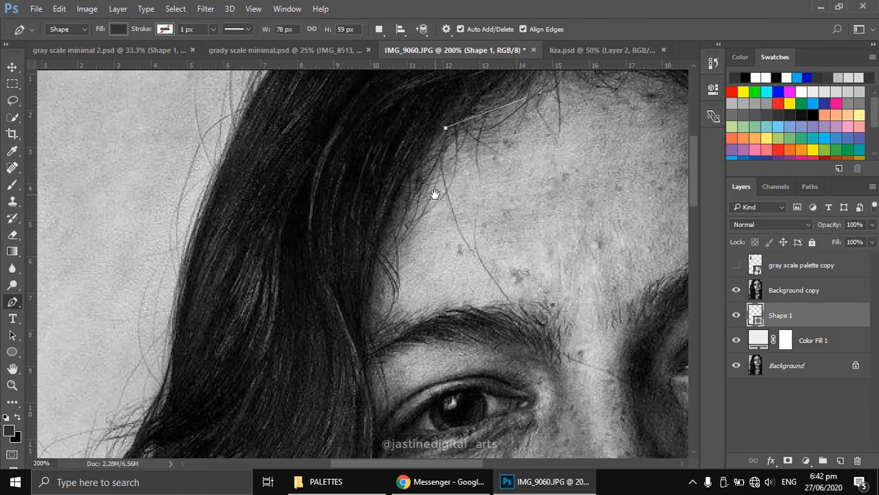
drag(379, 250, 368, 328)
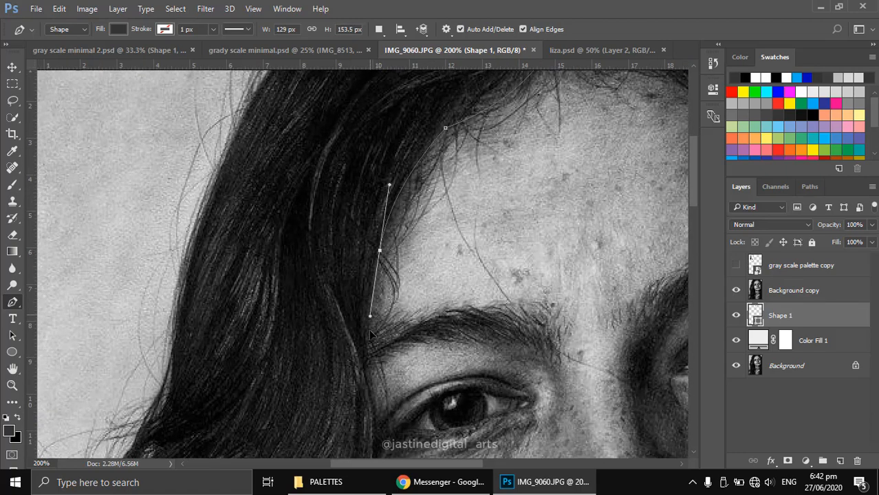
drag(371, 360, 402, 182)
drag(378, 287, 353, 330)
drag(388, 359, 371, 183)
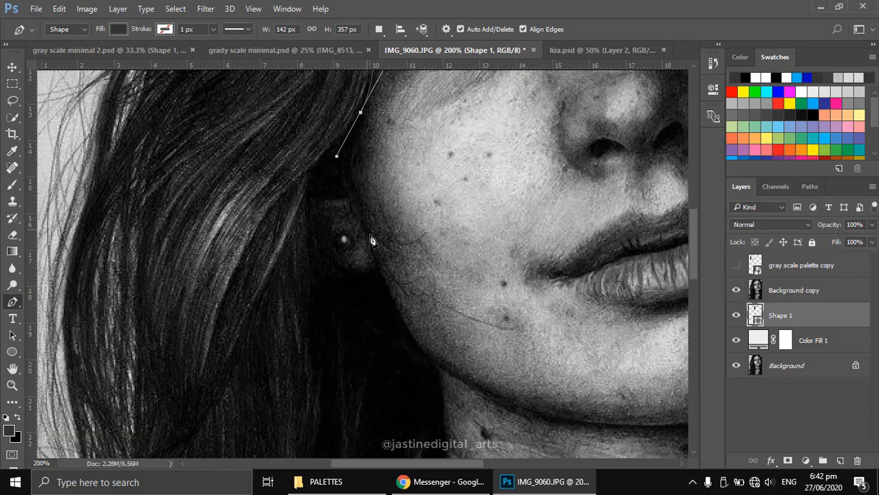
Trace the pen path along the cheek edge and around the earlobe with the stud earring.
drag(377, 259, 352, 198)
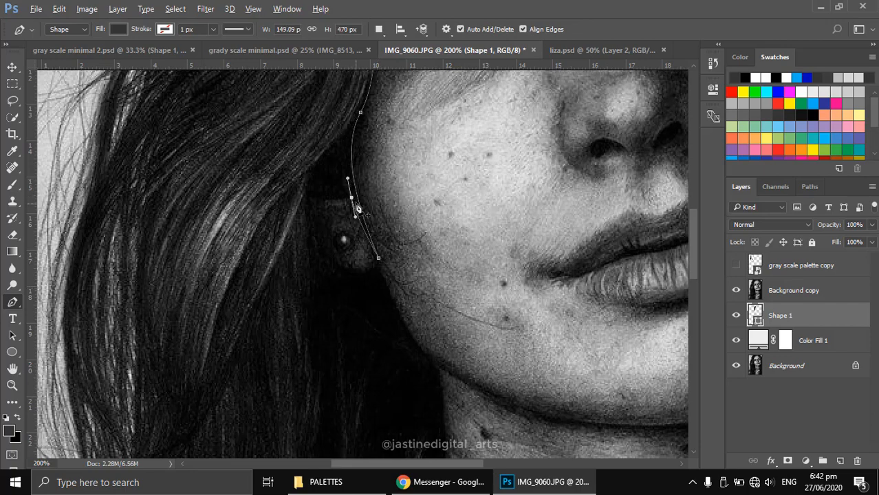
click(312, 199)
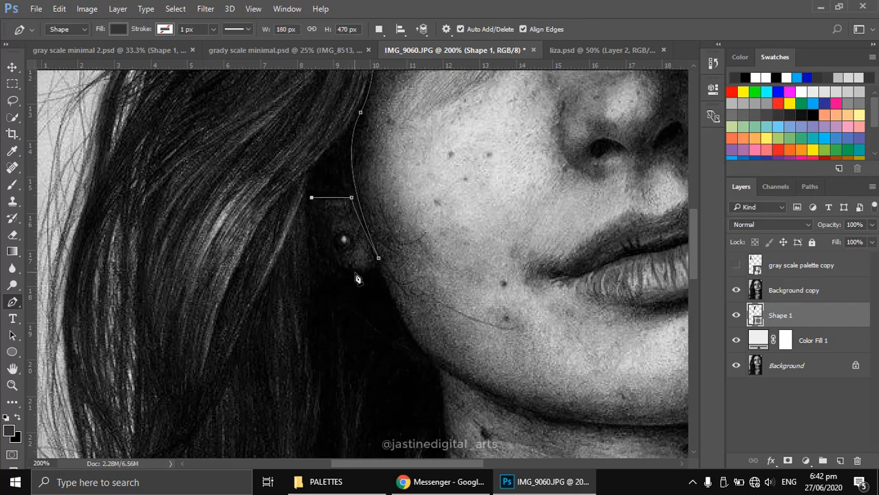
drag(356, 273, 404, 278)
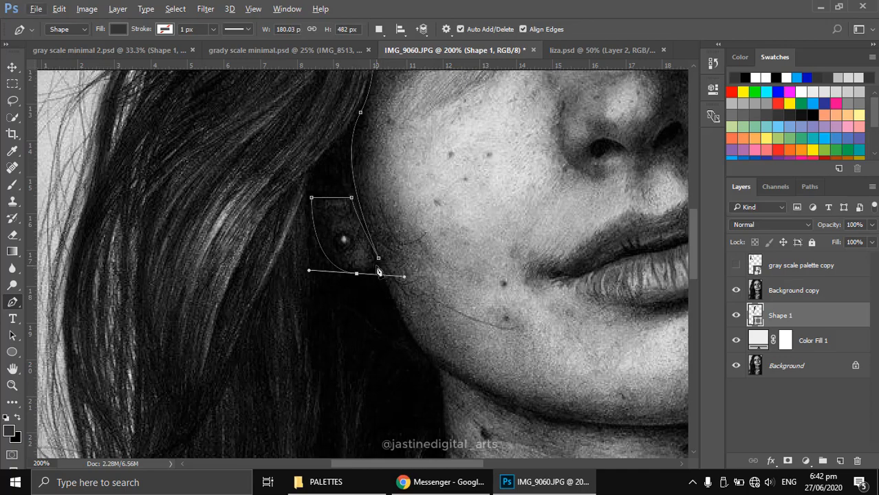
click(375, 265)
drag(404, 277, 366, 271)
Continue the pen path along the jawline and down the hair edge beside the neck.
drag(399, 332, 417, 271)
drag(406, 229, 382, 101)
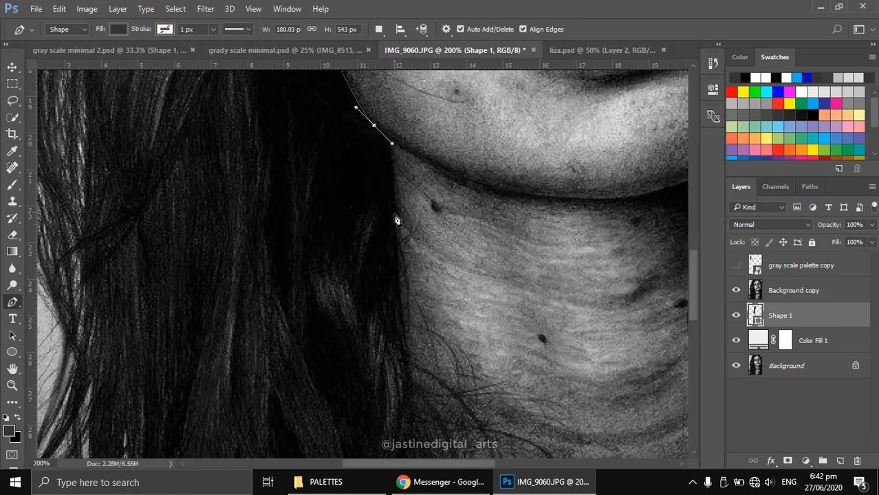
drag(394, 214, 396, 235)
drag(407, 323, 401, 272)
drag(435, 298, 424, 186)
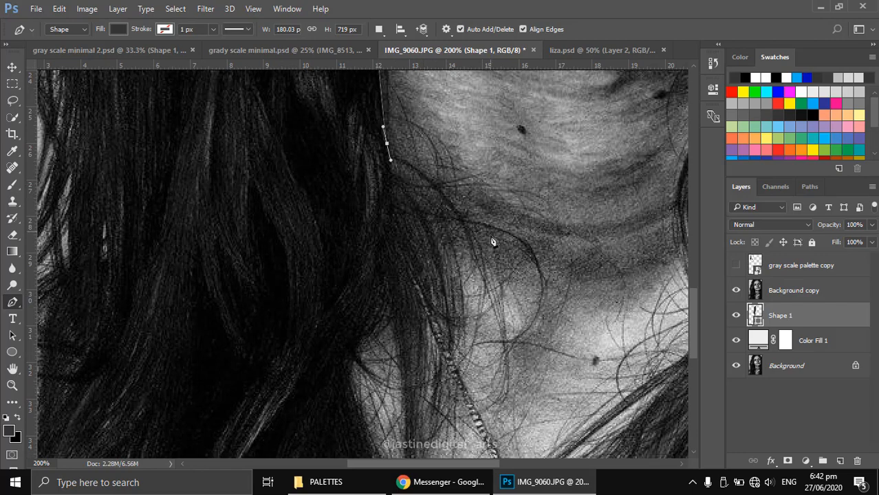
Outline the loose curved hair strand that falls from the neck over the collarbone and return the path to its base.
drag(473, 256, 483, 335)
drag(385, 156, 457, 189)
drag(396, 178, 415, 194)
drag(427, 248, 392, 123)
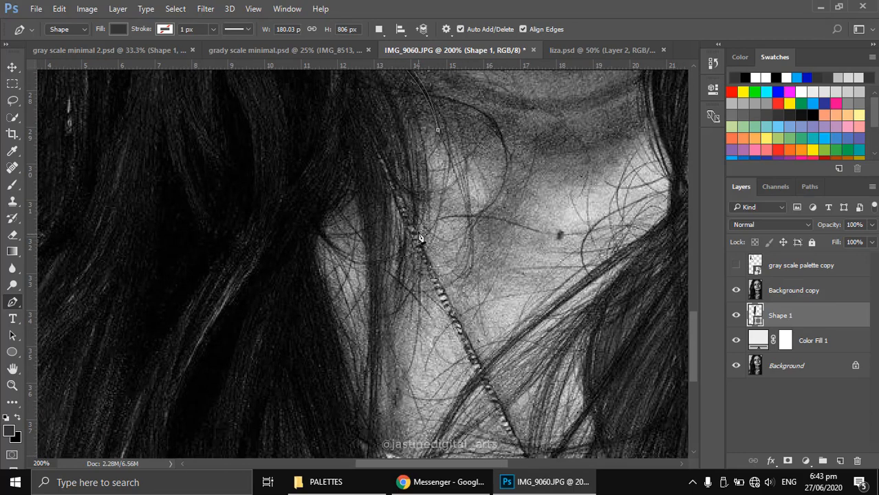
Outline a second hair strand with its pointed tip at the necklace and bring the path back up with corner anchors.
drag(413, 236, 406, 288)
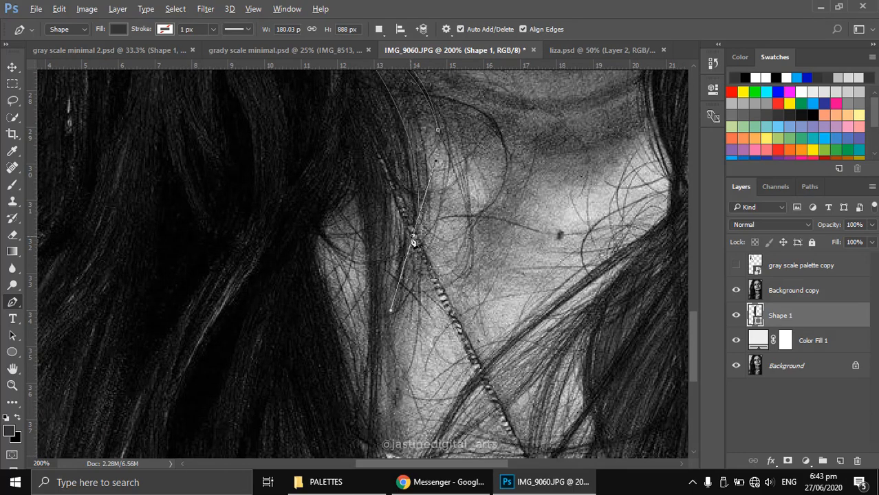
alt+click(414, 237)
drag(408, 200, 415, 260)
drag(403, 200, 380, 173)
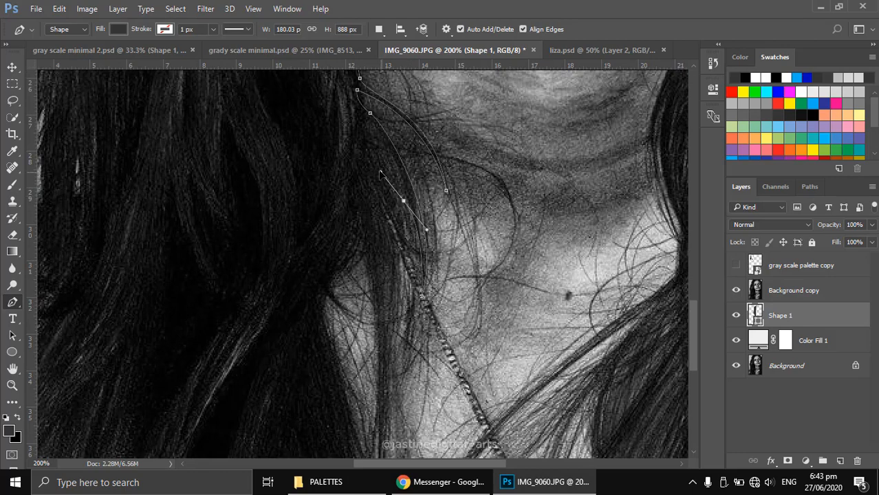
alt+click(403, 201)
Extend the pen path down the hair strands on the chest and around their pointed ends past the image's lower edge.
drag(397, 309, 396, 317)
drag(403, 391, 388, 239)
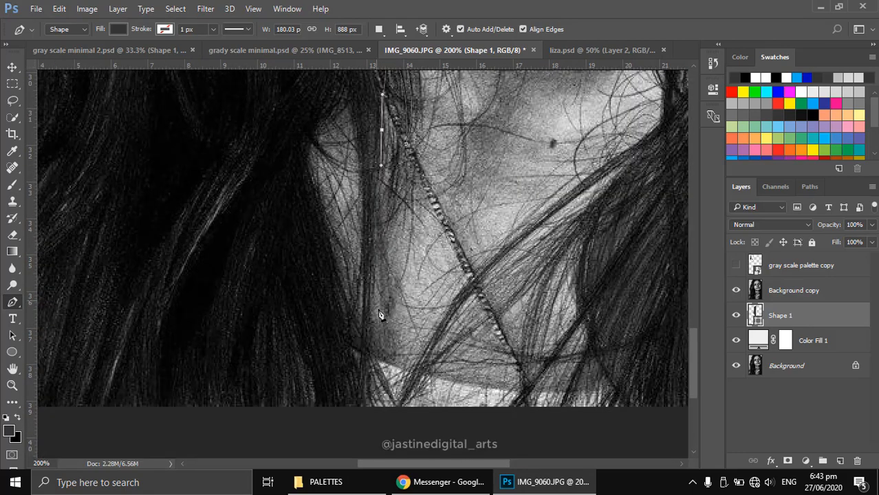
drag(371, 352, 404, 427)
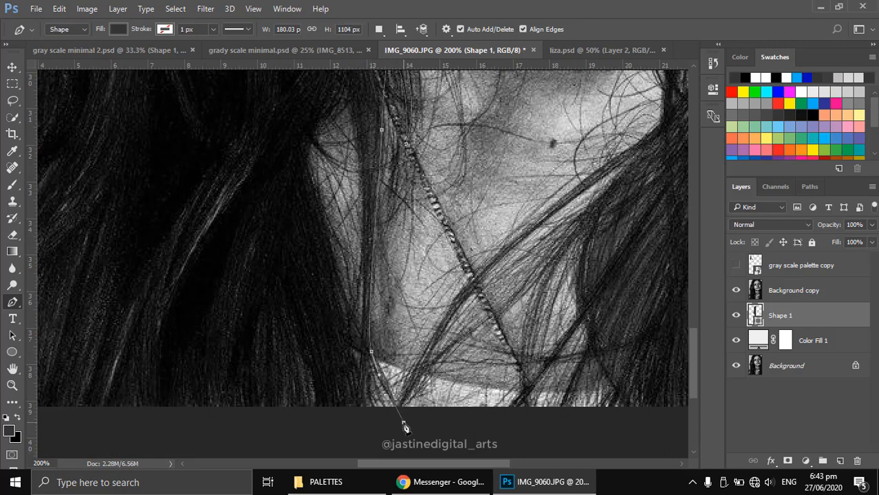
drag(372, 376, 363, 428)
drag(359, 310, 360, 267)
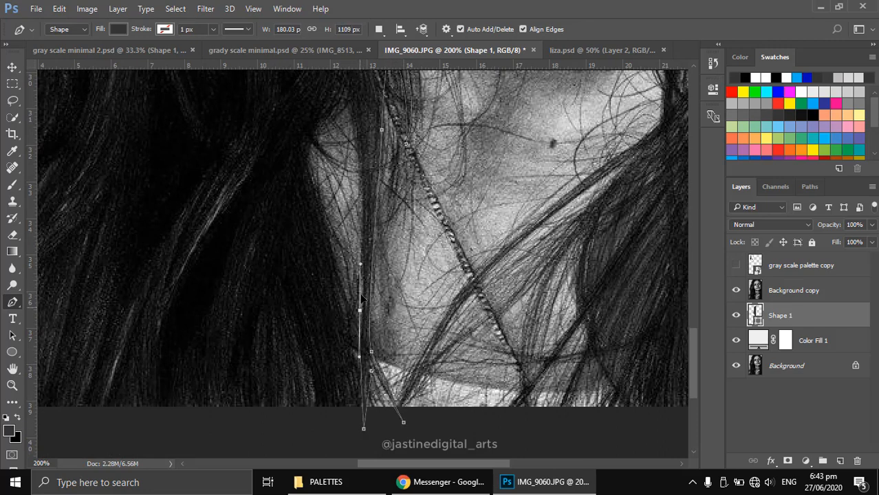
drag(362, 297, 363, 290)
key(z)
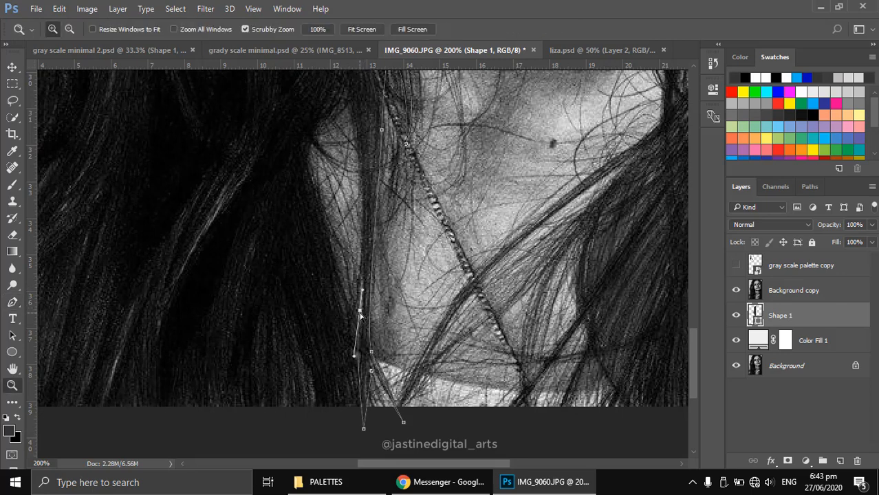
key(ctrl+z)
key(ctrl+alt+z)
key(ctrl+alt+z)
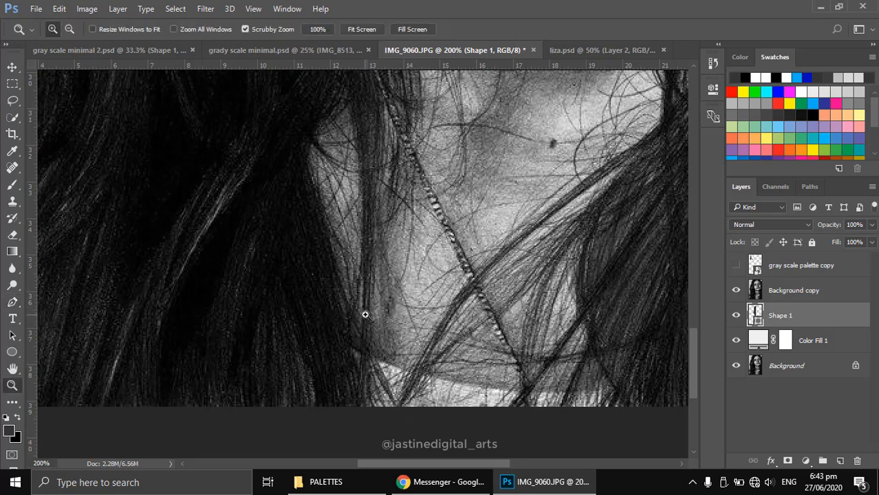
key(p)
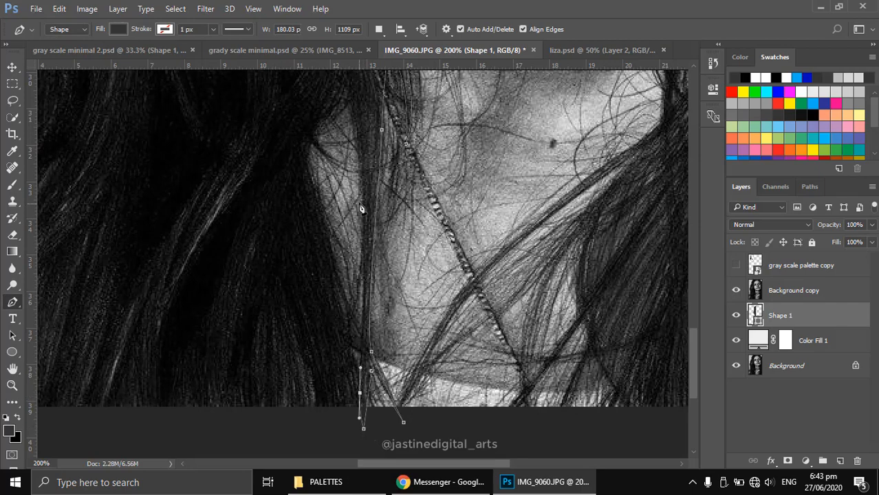
Trace the narrow skin gap beside the long chest strand with the pen path and bring it down past the image's lower edge.
drag(359, 203, 364, 267)
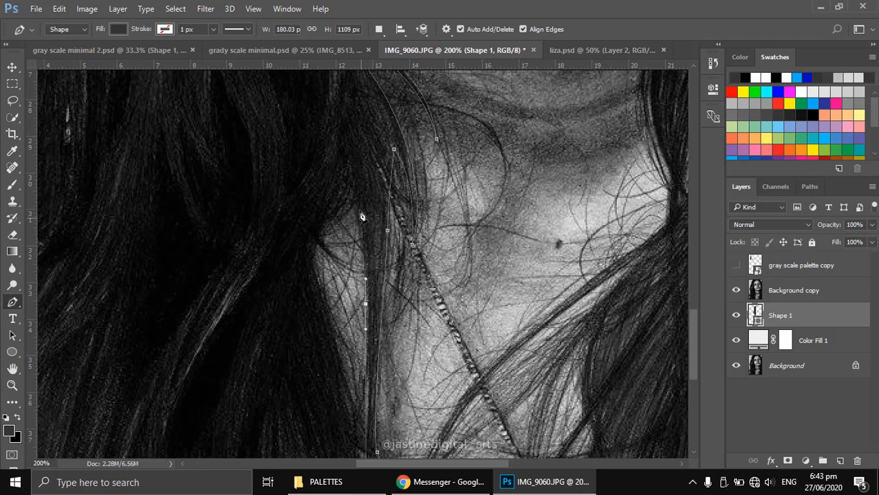
drag(355, 199, 348, 183)
drag(318, 233, 337, 227)
drag(338, 344, 328, 236)
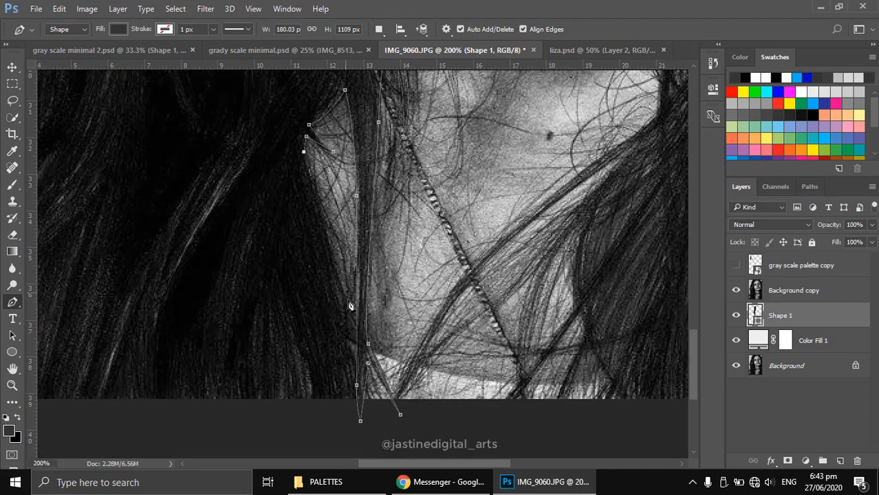
drag(351, 304, 353, 343)
click(353, 421)
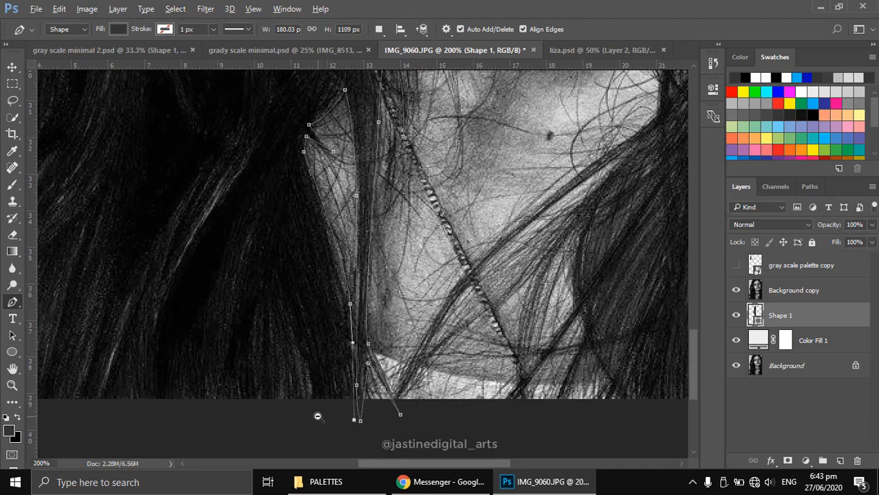
Extend the path beneath the image to its lower-left corner and back up the inner hair edge at the shoulder.
alt+click(318, 417)
click(123, 415)
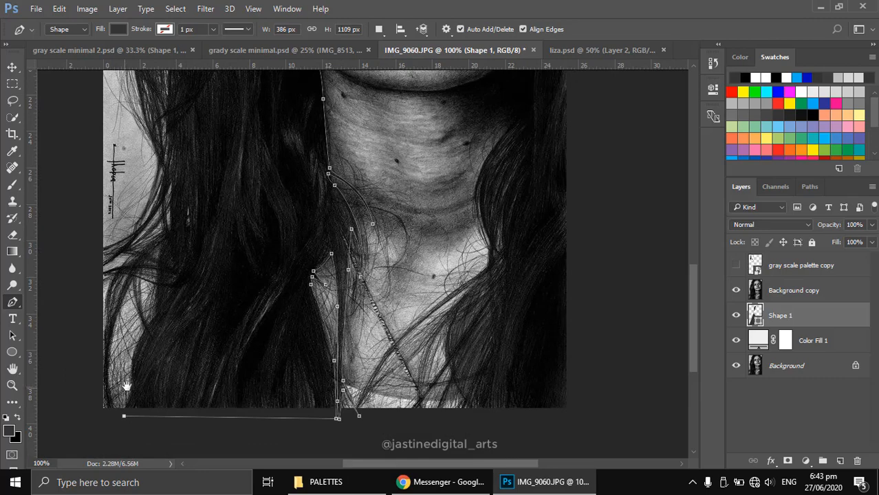
ctrl+click(128, 365)
drag(139, 411, 204, 328)
alt+click(191, 352)
drag(235, 202, 269, 364)
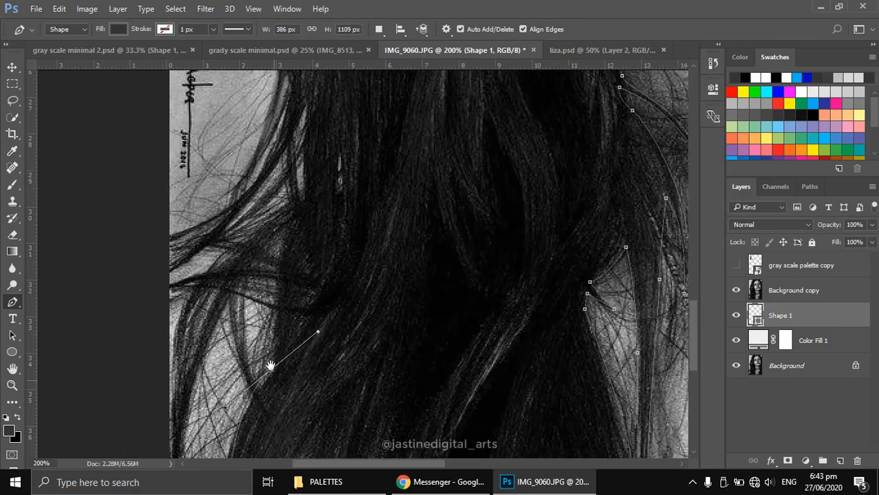
Outline the shoulder gap between the main hair and the outer strands and carry the path below the image.
click(274, 310)
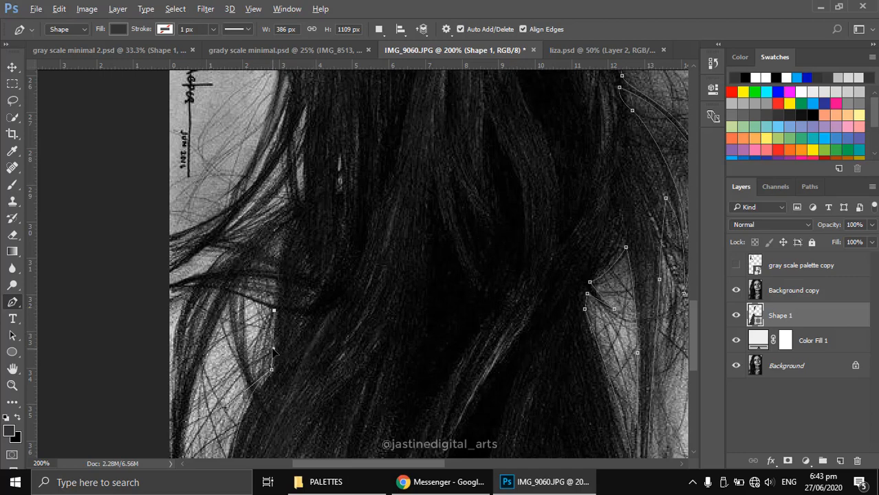
click(230, 292)
drag(194, 395, 232, 300)
drag(218, 364, 222, 415)
drag(223, 416, 241, 254)
click(246, 316)
click(211, 316)
Continue the path up outside the image's left edge, outlining the flyaway strand tips and the gaps between them at the shoulder.
drag(183, 204, 177, 366)
click(202, 299)
click(242, 195)
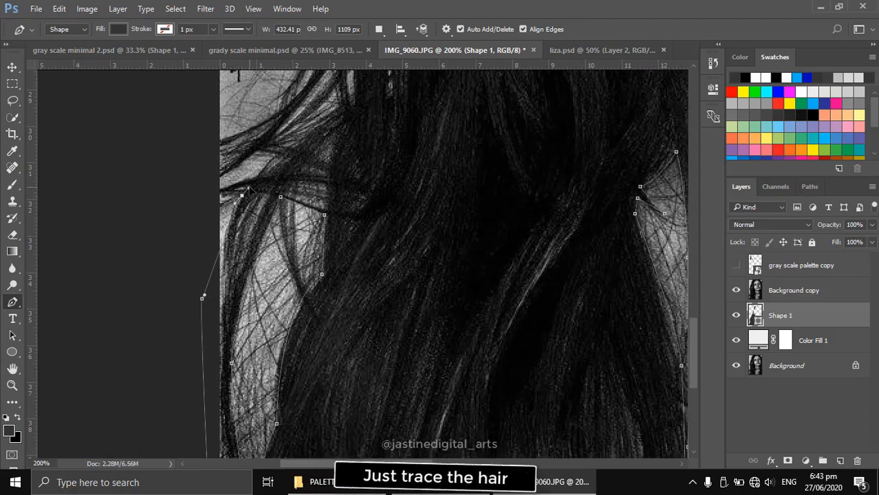
click(214, 213)
click(211, 198)
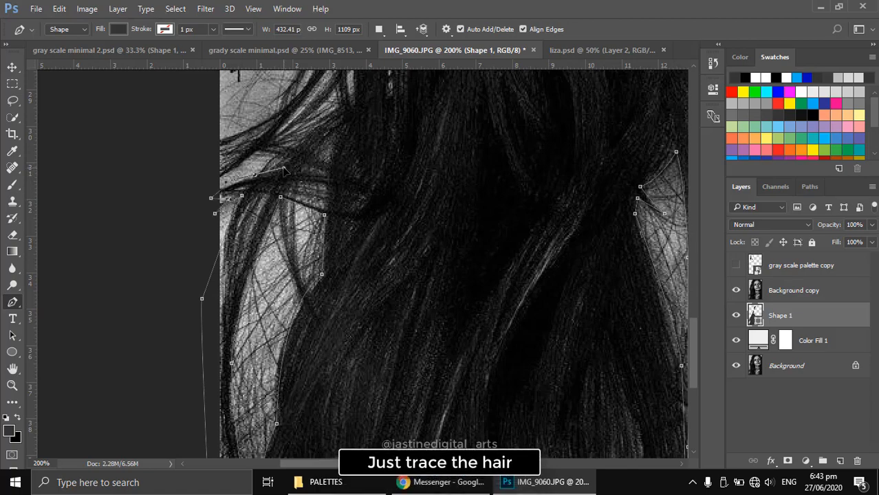
drag(293, 218, 308, 298)
click(291, 232)
click(268, 231)
click(228, 258)
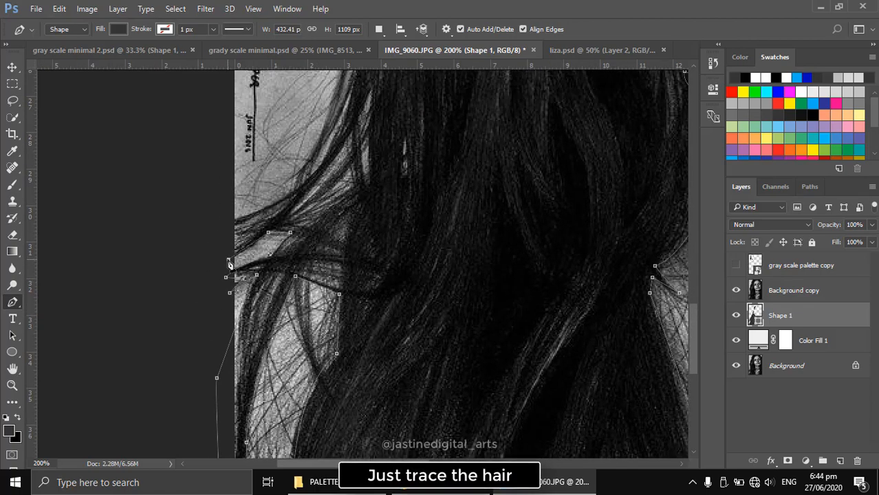
click(229, 219)
Trace the outer hair edge upward from the shoulder, past the signature, toward face level.
drag(235, 279, 176, 418)
click(296, 207)
click(275, 284)
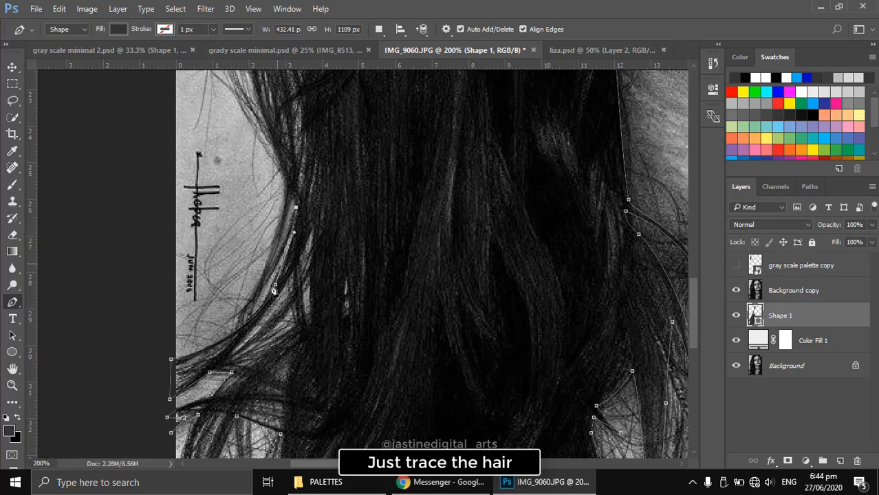
click(254, 312)
drag(282, 190, 275, 164)
drag(285, 235, 326, 427)
drag(274, 186, 271, 161)
drag(265, 228, 293, 167)
Continue the path up the outer hair edge beside the eye and toward the top of the head.
drag(294, 85, 274, 274)
click(293, 281)
drag(322, 235, 330, 224)
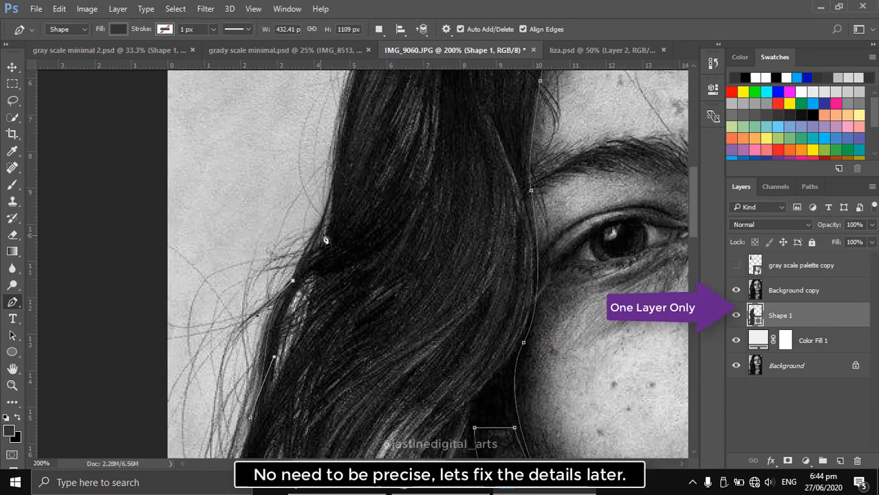
drag(313, 75, 329, 280)
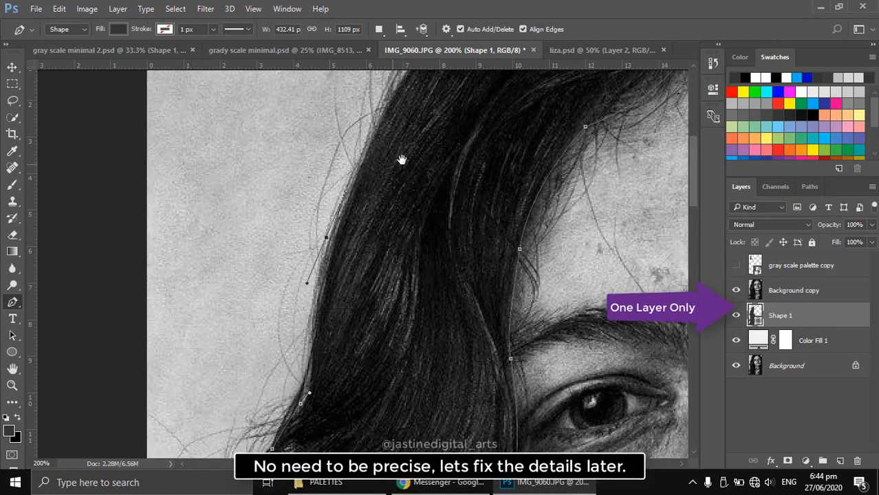
drag(458, 113, 325, 250)
Carry the path over the crown, just above the image's upper edge, to the hair in the upper-right corner.
drag(347, 217, 386, 188)
drag(473, 177, 500, 175)
drag(504, 174, 144, 135)
drag(359, 146, 441, 149)
click(517, 170)
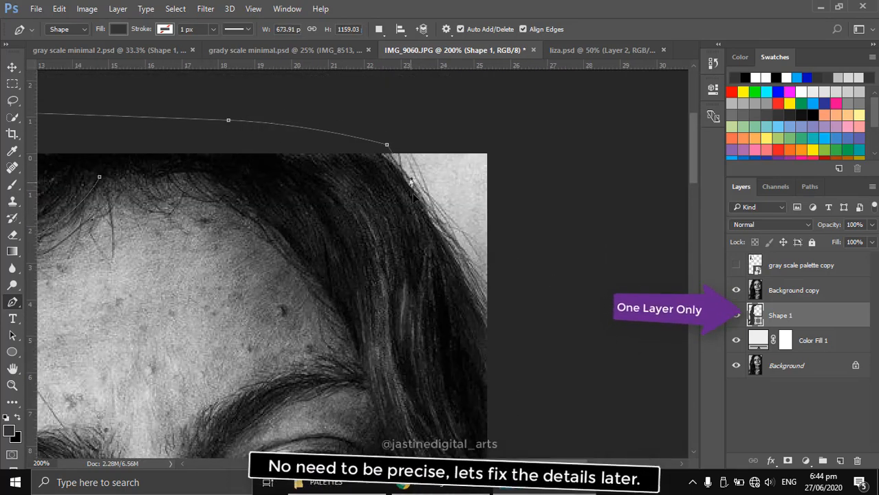
Run the path down outside the image's right edge, around the lower-right corner and beneath the chest hair.
drag(492, 336, 496, 361)
drag(506, 430, 463, 141)
drag(476, 335, 476, 353)
drag(459, 381, 429, 134)
drag(427, 372, 431, 214)
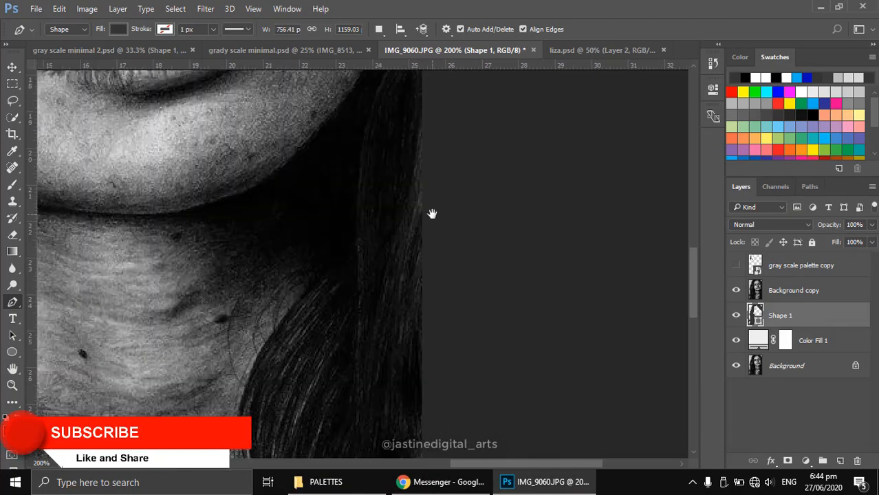
key(ctrl+minus)
drag(403, 343, 426, 165)
click(433, 372)
drag(398, 397, 377, 395)
click(286, 383)
Outline the pointed gaps between the crossing hair strands at the lower-right part of the chest.
ctrl+click(304, 379)
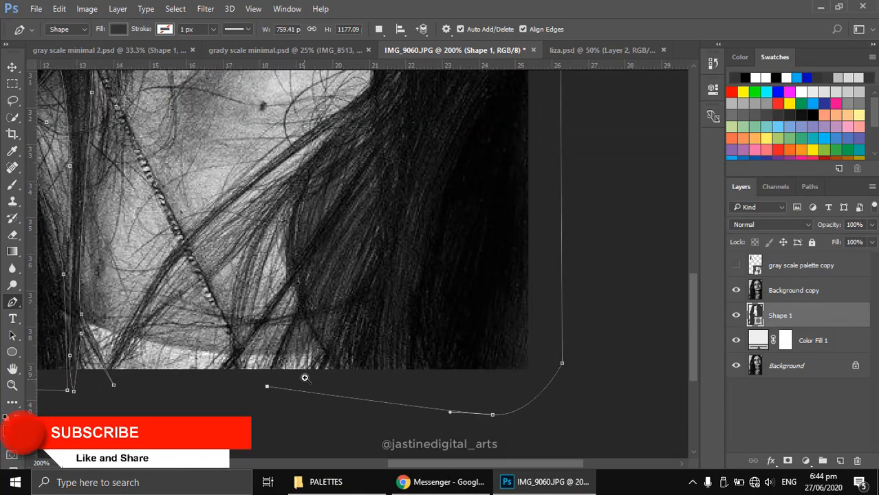
click(322, 353)
click(303, 315)
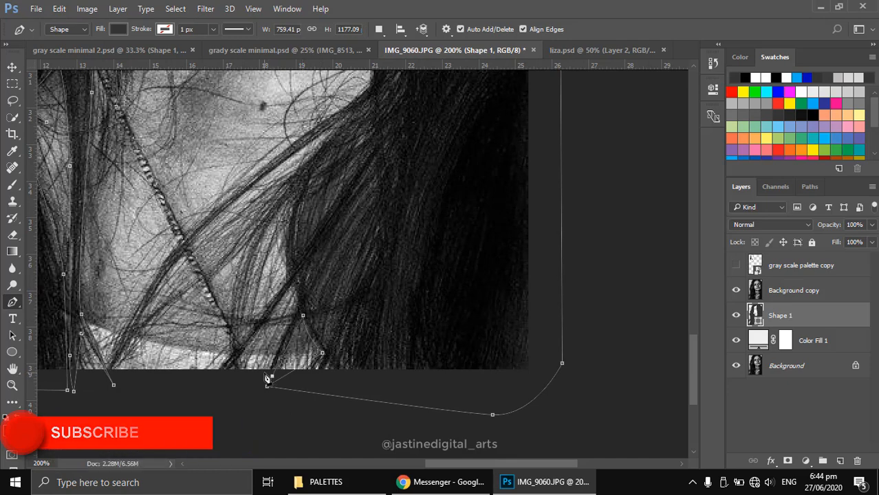
click(295, 298)
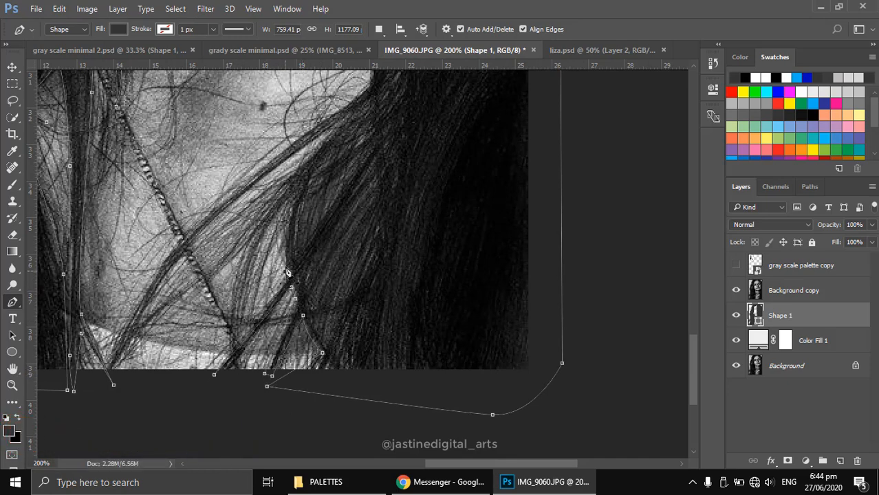
drag(299, 187, 316, 157)
click(245, 277)
Trace the long strand sweeping across the chest and follow its upper edge to the hair at the neck's base.
mouse_move(134, 328)
mouse_down()
mouse_move(106, 389)
mouse_move(114, 377)
mouse_up()
drag(135, 302, 169, 253)
drag(248, 184, 201, 329)
drag(249, 285, 289, 254)
click(324, 229)
drag(325, 232, 325, 328)
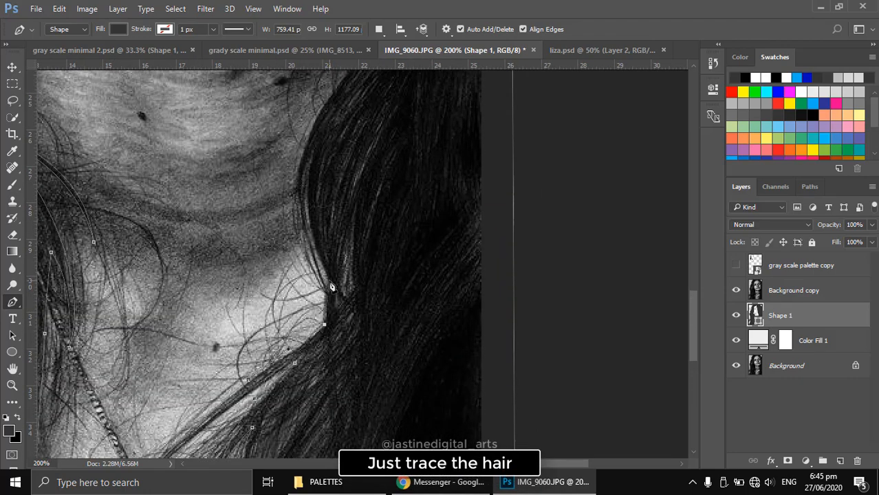
Trace the curved hair edge and its thin outer strand up the right side of the neck to the shadow below the jaw.
click(328, 280)
scroll(302, 323, up, 4)
drag(306, 266, 319, 241)
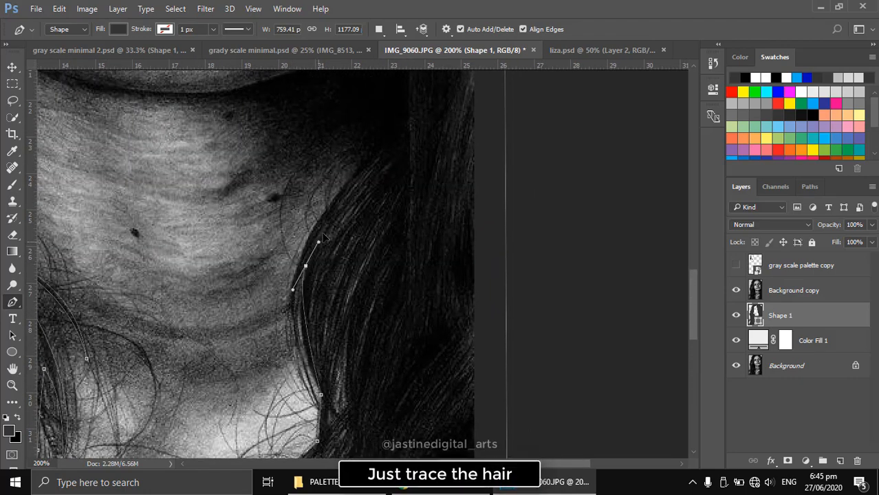
click(294, 336)
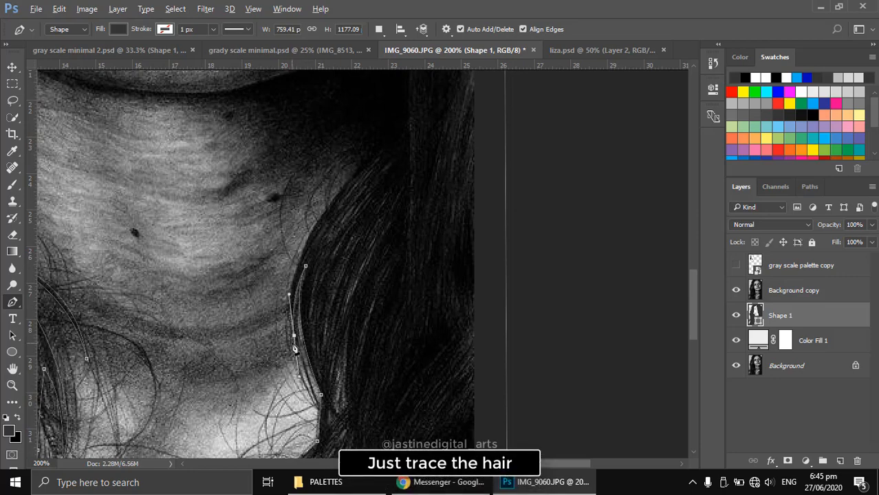
scroll(328, 328, up, 3)
drag(367, 269, 379, 251)
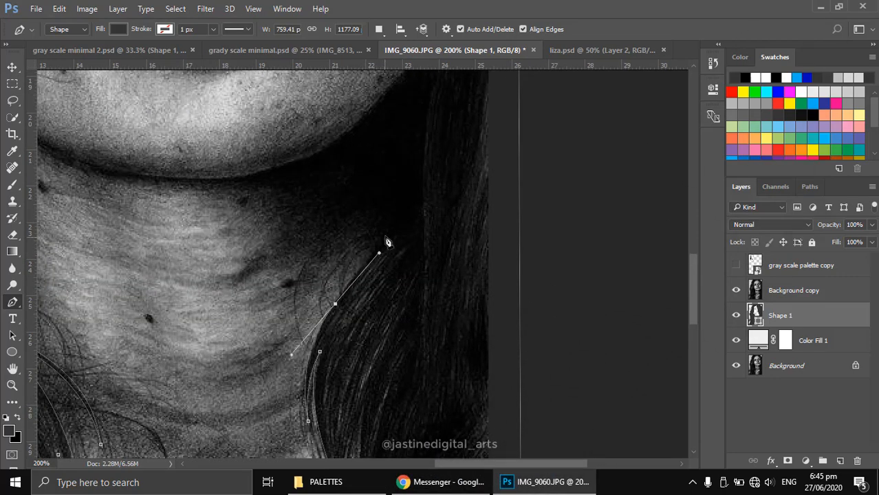
click(386, 235)
Follow the shadow edge under the chin and continue the path around the right jawline to mouth level.
drag(347, 201, 278, 284)
click(184, 290)
scroll(278, 284, up, 3)
scroll(278, 284, right, 1)
drag(326, 351, 361, 304)
scroll(368, 308, up, 2)
scroll(369, 308, right, 1)
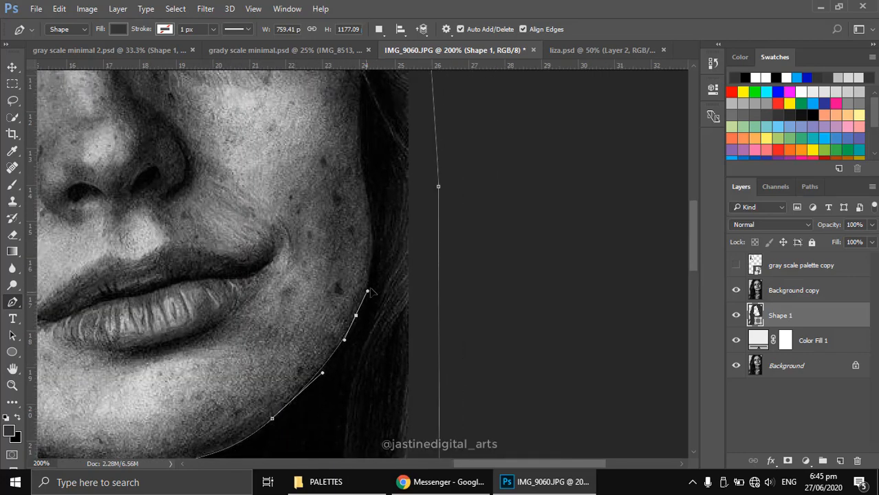
Continue the path up the right cheek, past the eye and along the temple's hair edge.
drag(364, 185, 351, 130)
scroll(368, 275, up, 5)
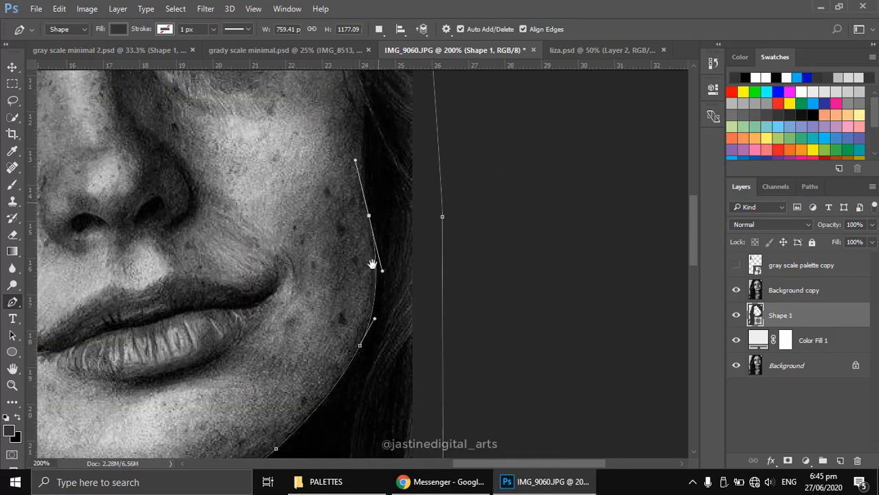
drag(361, 261, 363, 237)
drag(325, 168, 319, 156)
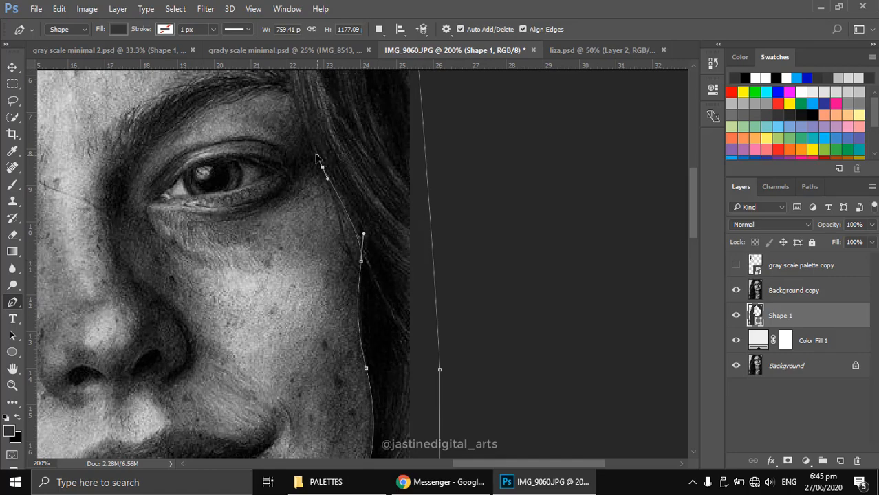
scroll(378, 406, up, 7)
scroll(379, 406, left, 2)
drag(349, 322, 342, 297)
Close the hair outline along the forehead hairline and deselect the finished shape.
drag(219, 158, 169, 135)
drag(264, 244, 395, 326)
drag(264, 227, 238, 229)
click(222, 228)
alt+click(286, 348)
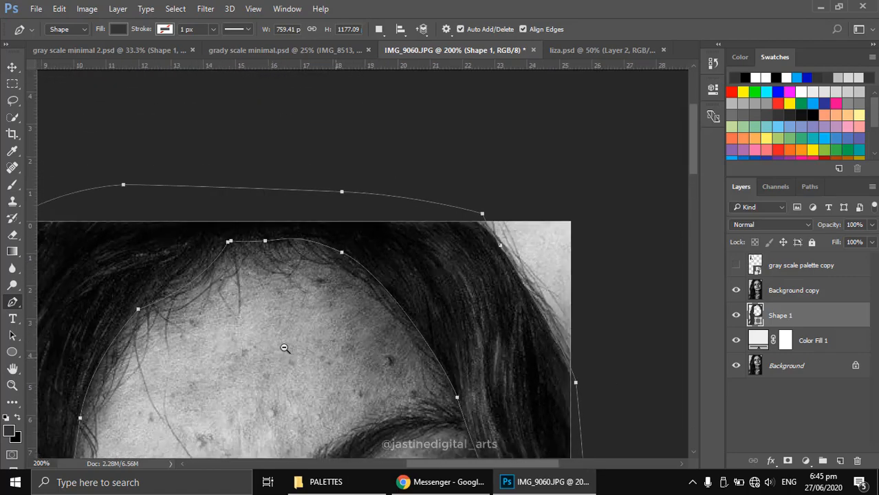
drag(288, 355, 284, 209)
ctrl+click(197, 298)
drag(310, 318, 299, 297)
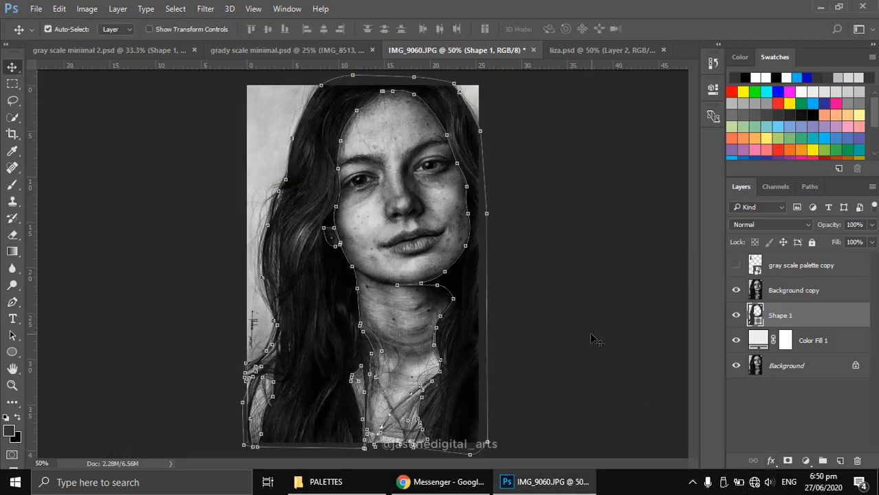
click(595, 339)
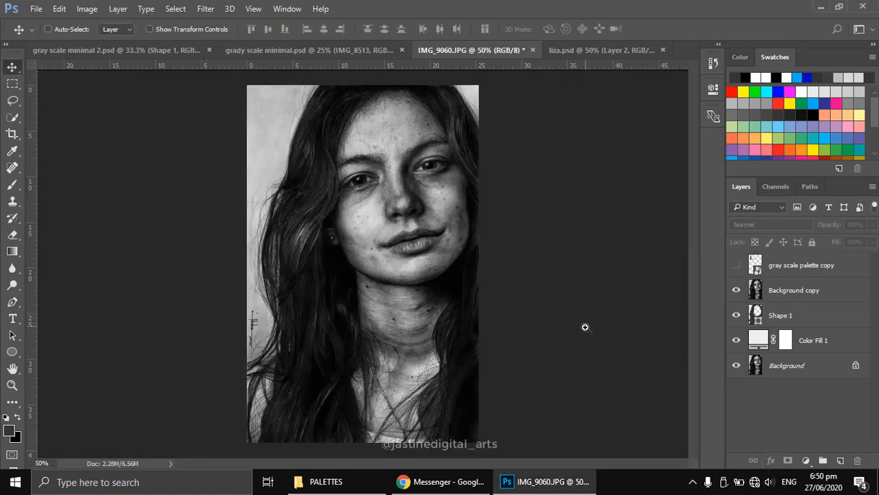
Hide the Background copy layer to check the hair silhouette, and show it again.
key(ctrl+plus)
click(734, 292)
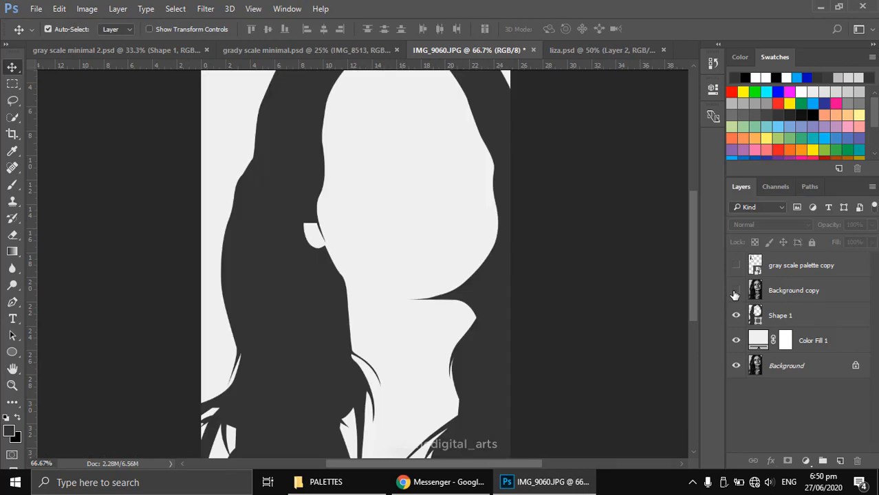
key(p)
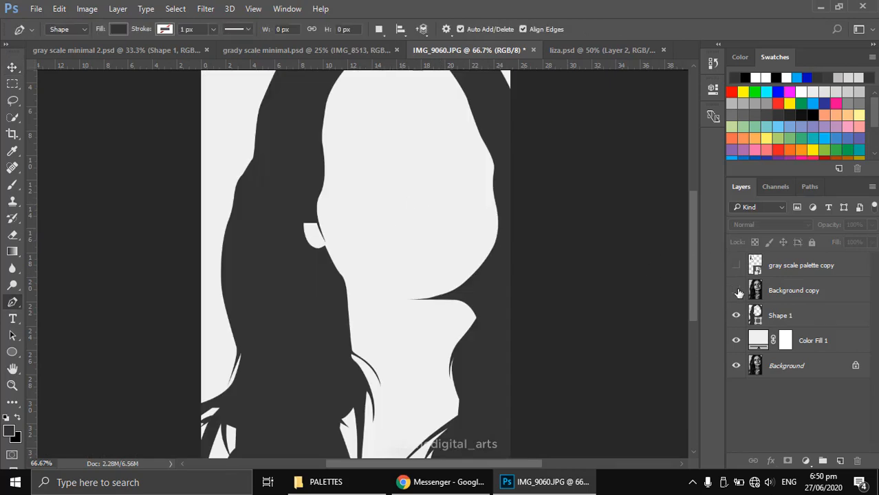
click(737, 292)
Select the Shape 1 layer and set the Pen tool's path operation to Combine Shapes for tracing the left eyebrow.
click(754, 314)
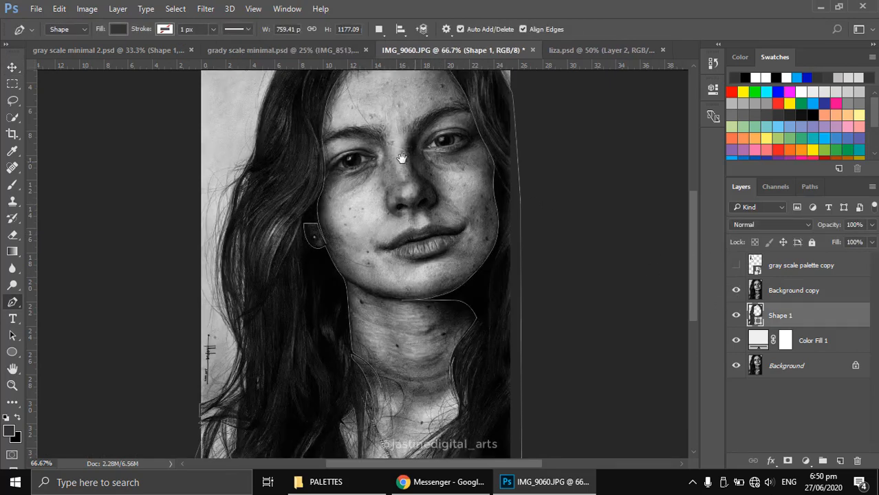
ctrl+click(363, 129)
ctrl+click(364, 129)
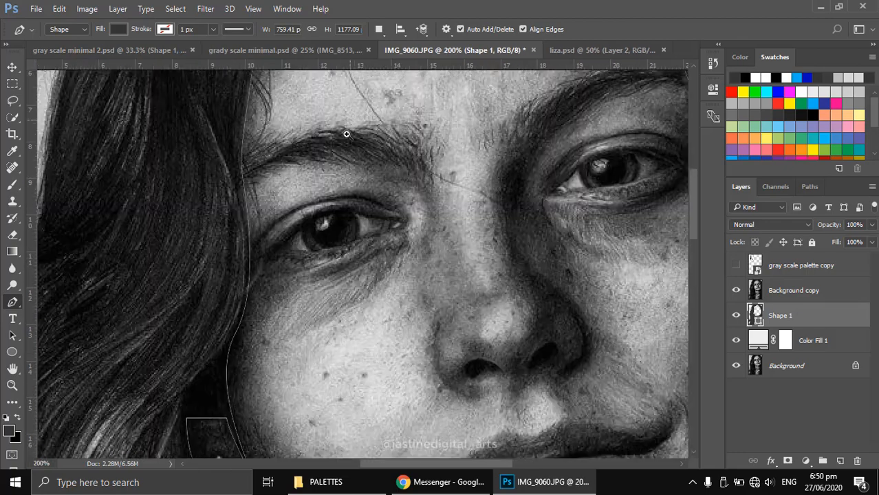
drag(358, 199, 419, 278)
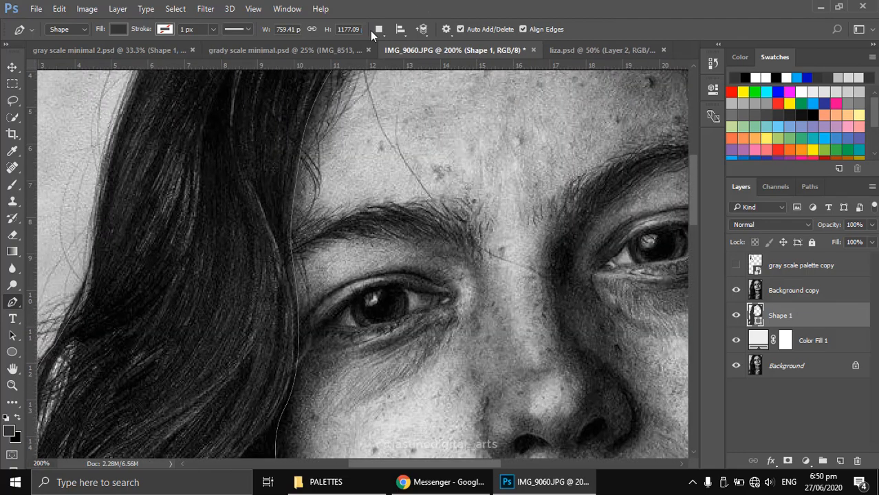
click(377, 31)
click(398, 58)
Trace the left eyebrow as a closed pen outline with stepped corners on the Shape 1 layer, undoing a misplaced curve.
scroll(397, 214, up, 1)
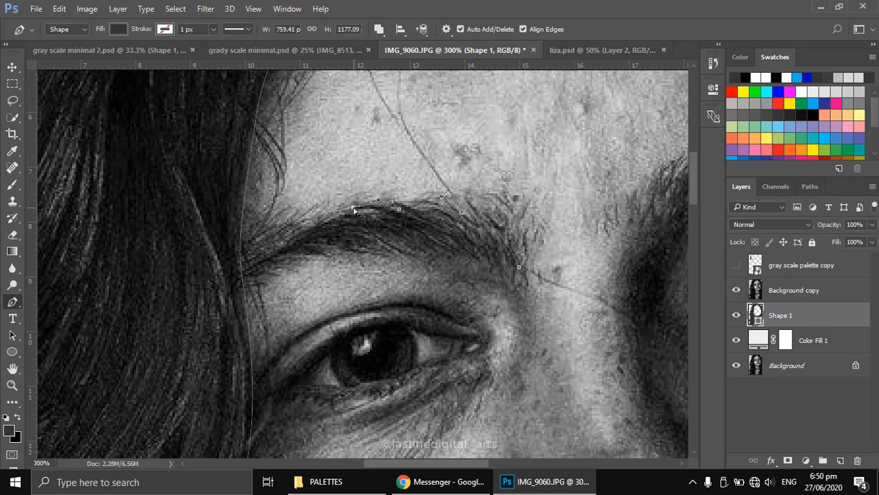
drag(234, 277, 325, 255)
alt+click(374, 253)
click(374, 246)
drag(419, 256, 522, 275)
key(ctrl+z)
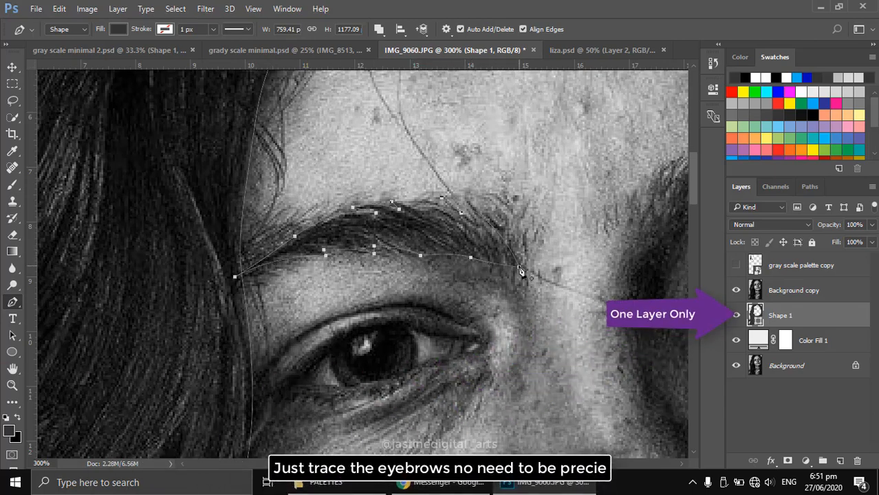
Trace pointed hair strands at the outer end of the left eyebrow as a closed outline on the Shape 1 layer.
drag(237, 262, 309, 262)
click(304, 256)
click(345, 224)
click(357, 214)
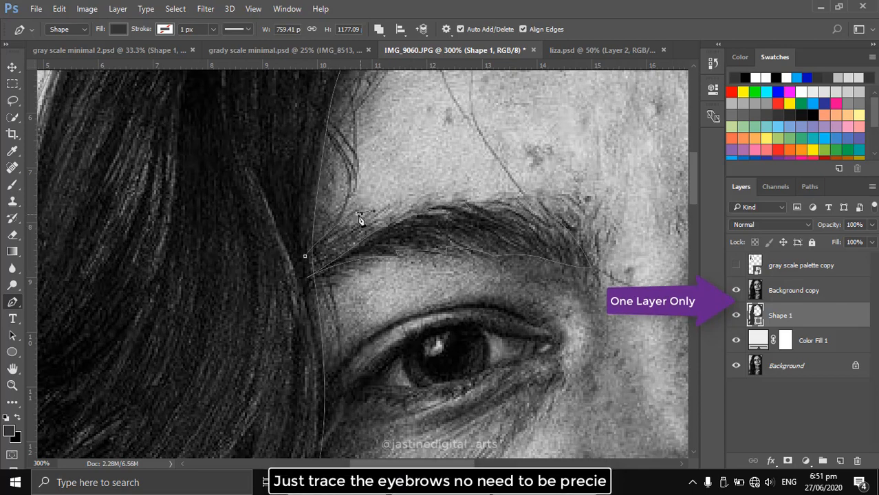
click(363, 215)
click(351, 227)
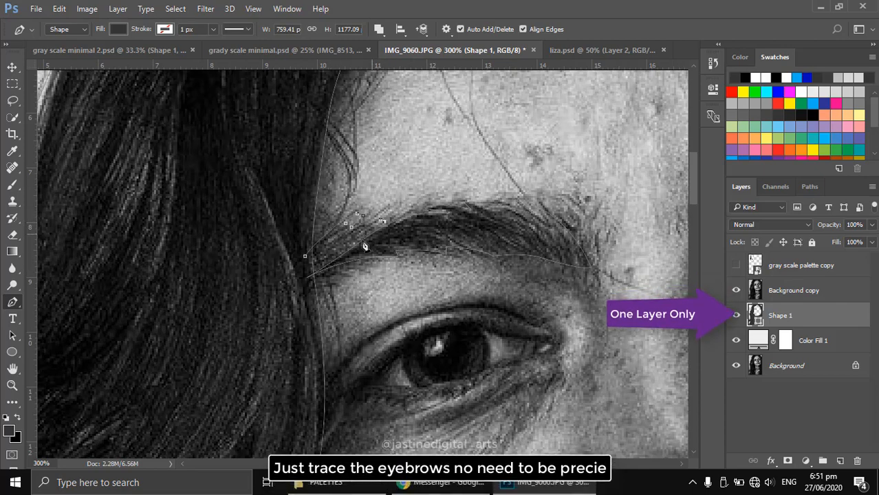
Trace the right eyebrow as a closed pen outline extending into the hair edge on the Shape 1 layer.
scroll(365, 246, down, 3)
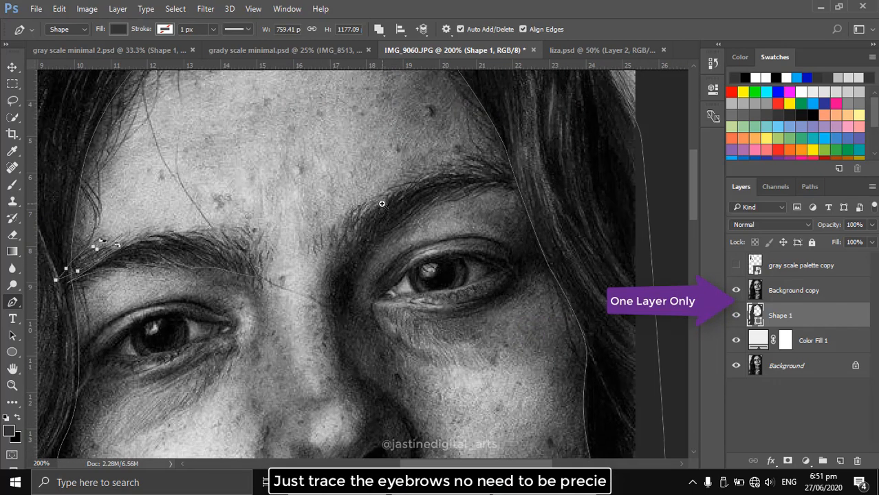
scroll(382, 204, up, 1)
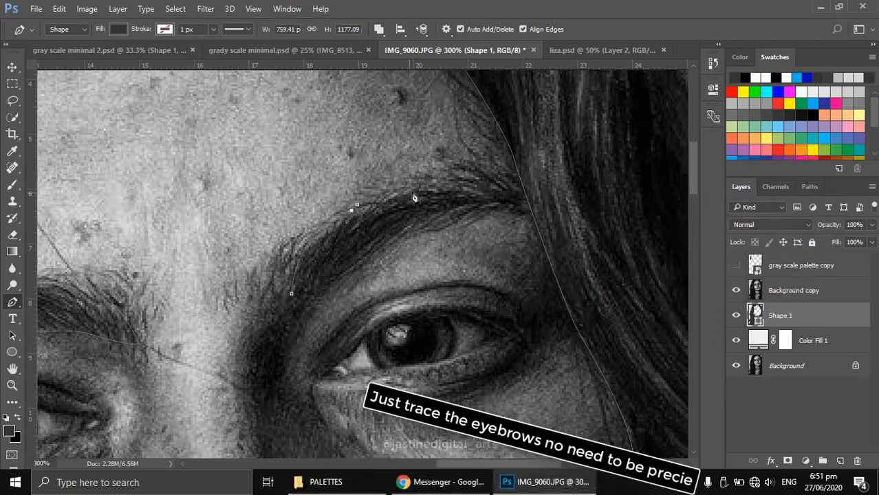
drag(436, 187, 463, 187)
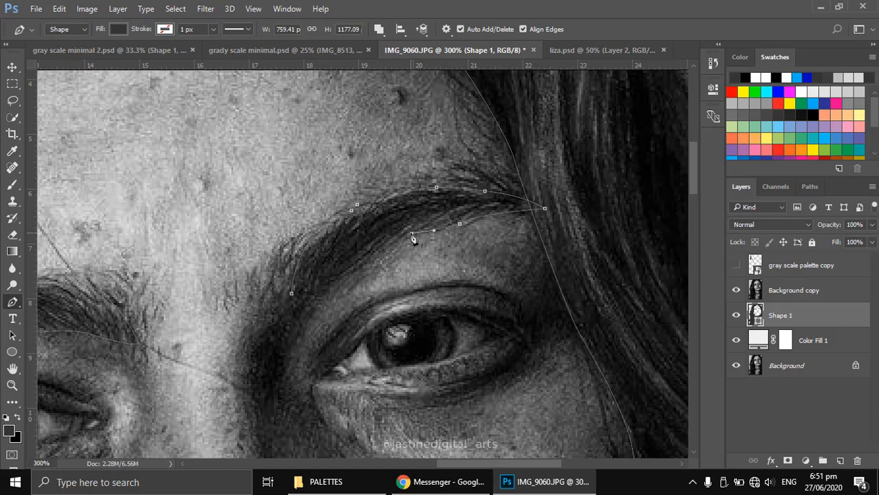
Hide the Background copy layer to check both eyebrow silhouettes, and show it again.
scroll(338, 278, down, 1)
click(736, 290)
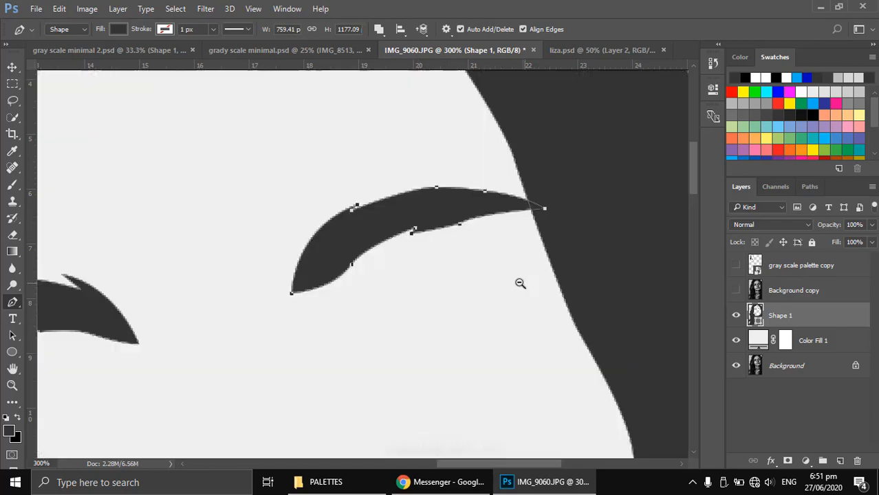
scroll(520, 284, down, 2)
scroll(412, 241, down, 1)
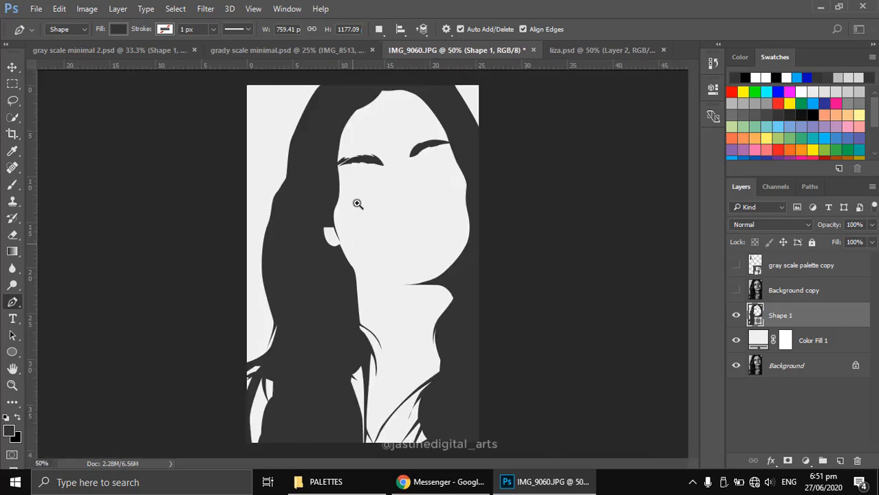
scroll(420, 169, up, 2)
scroll(420, 169, up, 1)
click(736, 290)
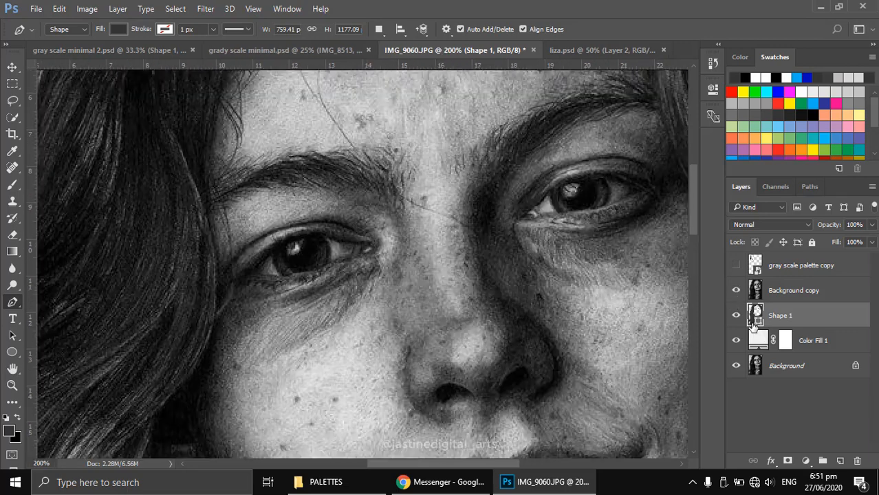
Trace the left eye's upper eyelid crease as a thin closed curved shape from the inner corner to the hair edge.
scroll(359, 231, up, 2)
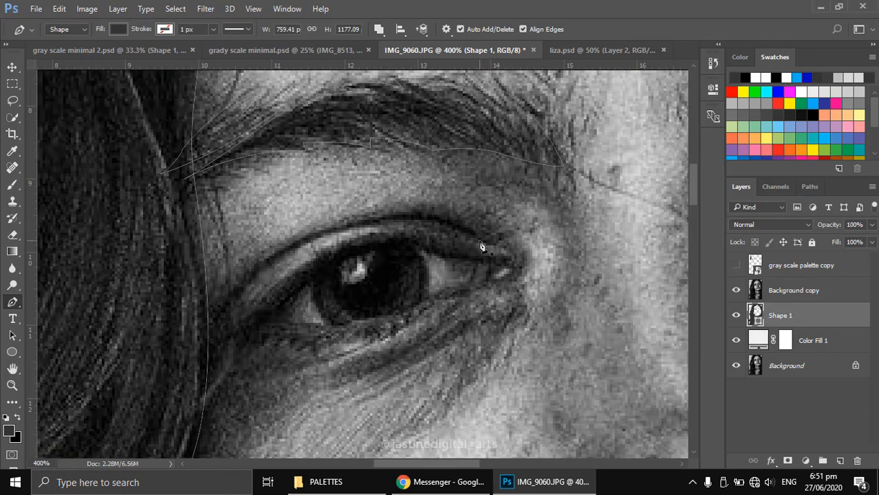
drag(368, 227, 313, 248)
click(210, 327)
drag(287, 252, 352, 222)
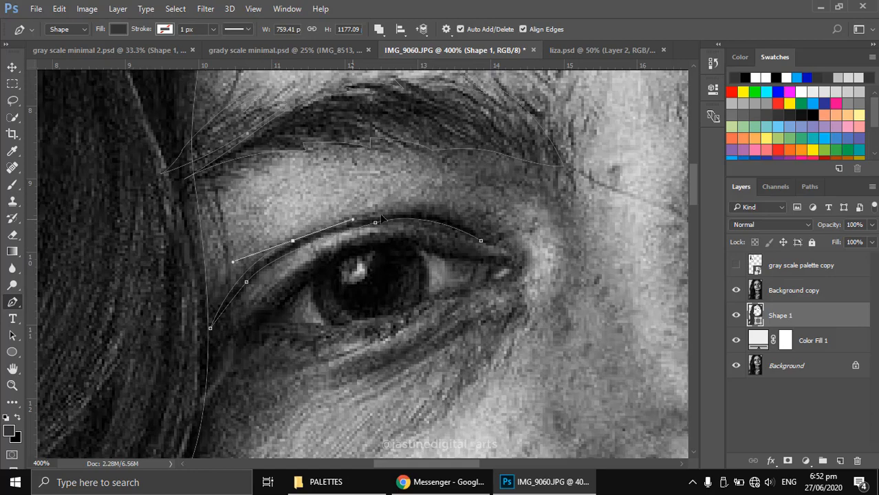
drag(421, 212, 451, 214)
click(480, 242)
Trace the right eye's upper eyelid crease as a thin closed curved shape with tapered ends.
drag(567, 237, 306, 298)
click(268, 311)
drag(336, 242, 446, 222)
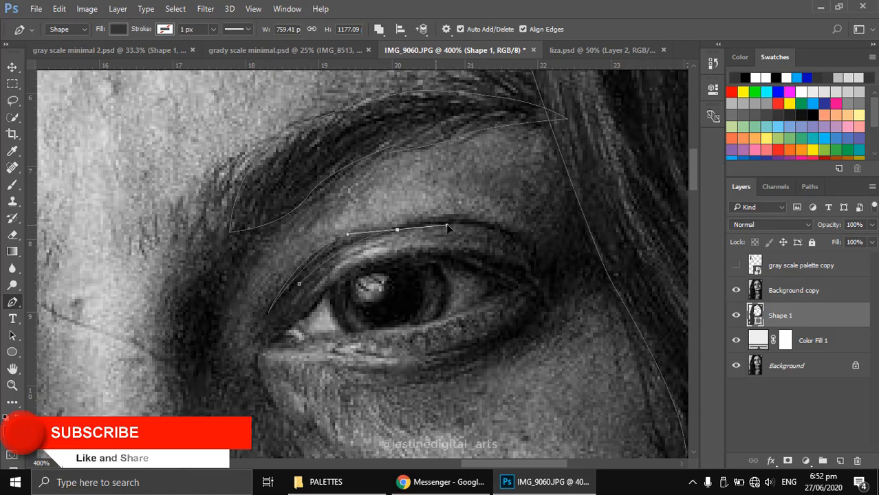
drag(534, 255, 560, 289)
alt+click(534, 256)
drag(449, 219, 324, 260)
click(300, 285)
Hide the Background copy layer to check the two eyelid creases against the face, and show it again.
drag(444, 299, 388, 290)
scroll(390, 278, down, 2)
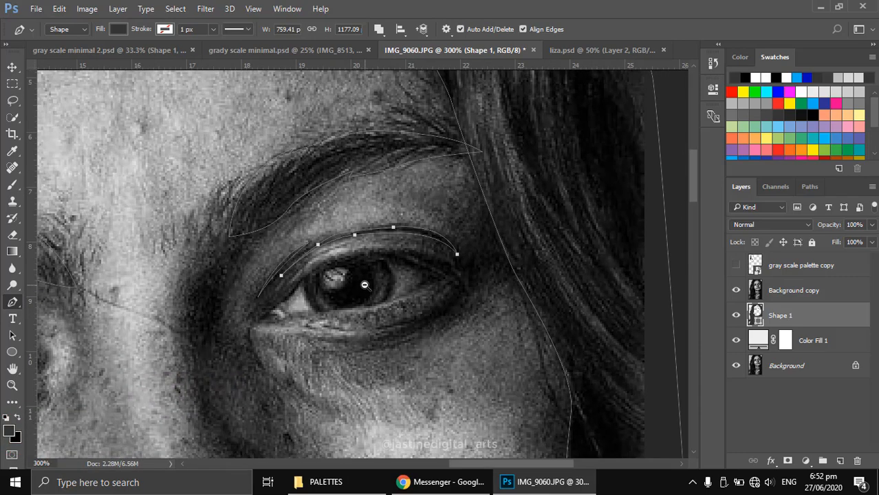
drag(296, 345, 422, 210)
drag(356, 370, 397, 331)
click(736, 290)
scroll(387, 245, down, 1)
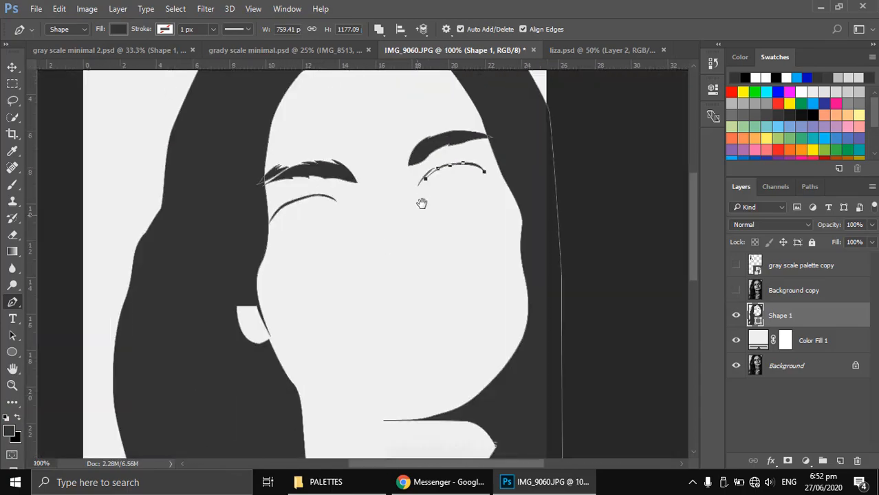
click(736, 291)
Trace the left eye's upper lash line from the inner corner over the iris to the outer corner.
scroll(306, 182, up, 3)
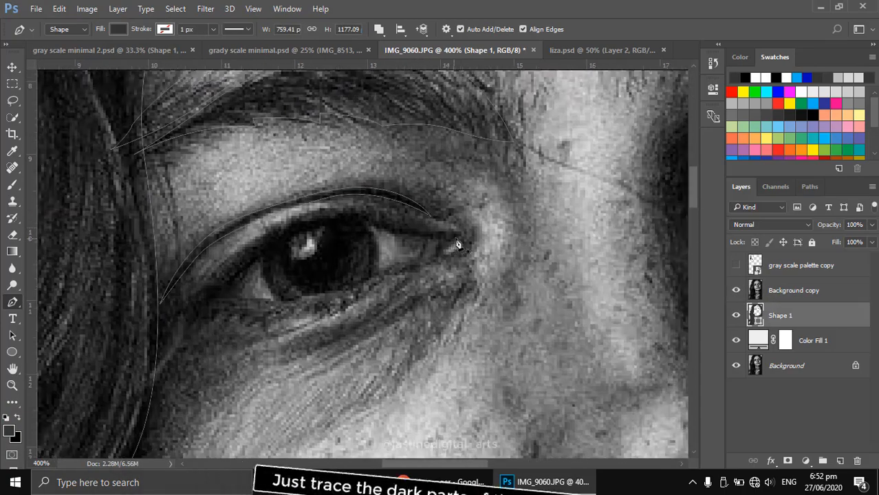
click(456, 239)
drag(397, 229, 378, 220)
drag(317, 216, 275, 229)
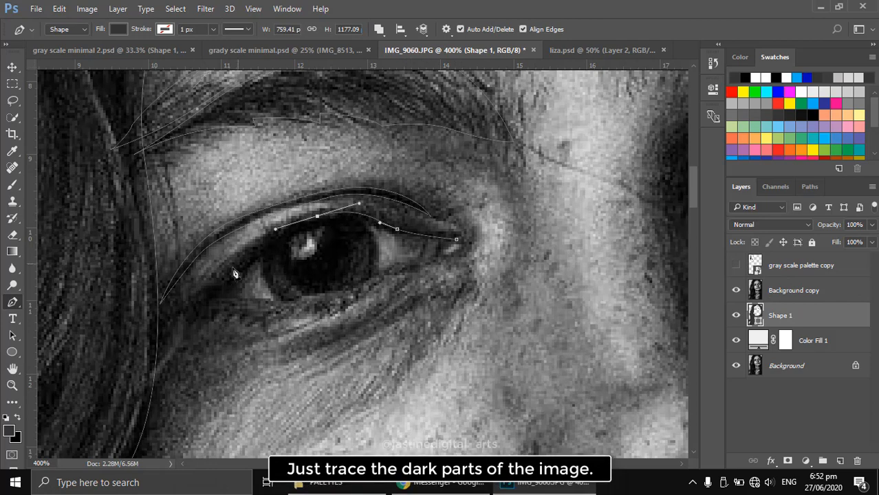
mouse_move(221, 281)
mouse_down()
mouse_move(188, 312)
mouse_move(197, 304)
mouse_up()
click(191, 304)
Continue the left eye outline around the outer white and the iris, leaving the eye whites outside the shape.
drag(250, 302, 246, 272)
alt+click(250, 301)
click(261, 258)
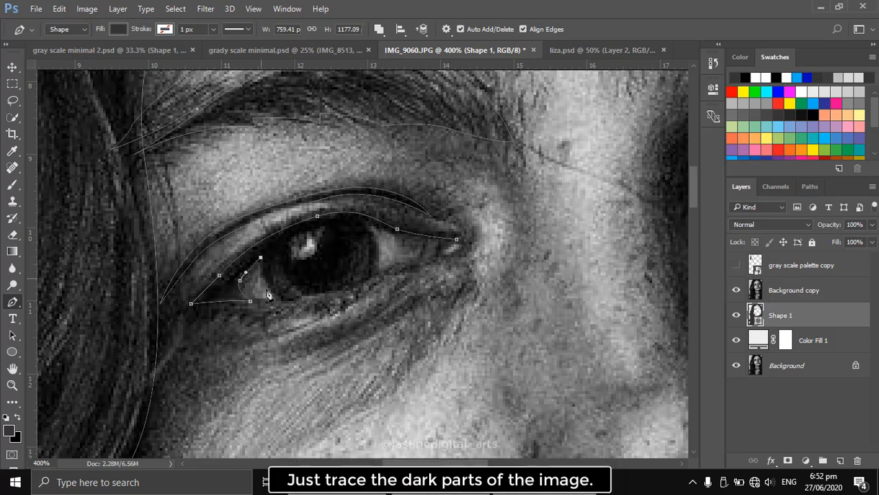
drag(284, 299, 365, 286)
drag(377, 242, 368, 219)
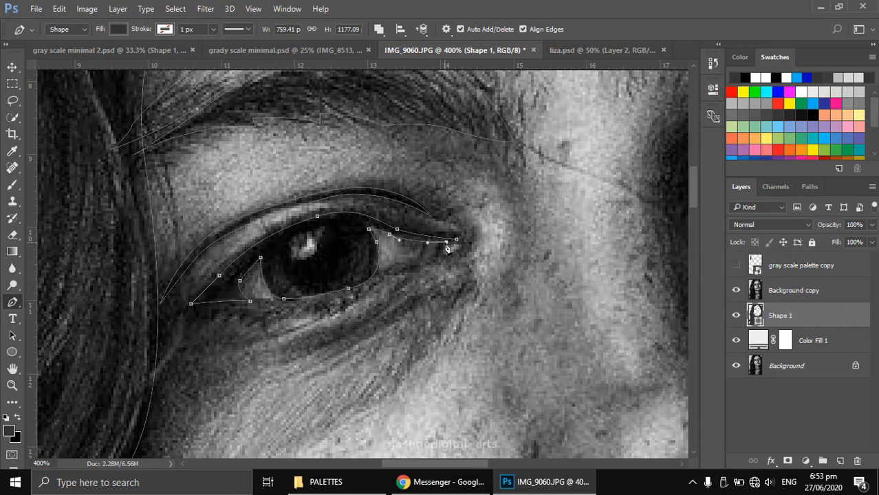
Trace the right eye's upper lash line from the inner corner over the iris to the outer corner.
drag(538, 237, 249, 302)
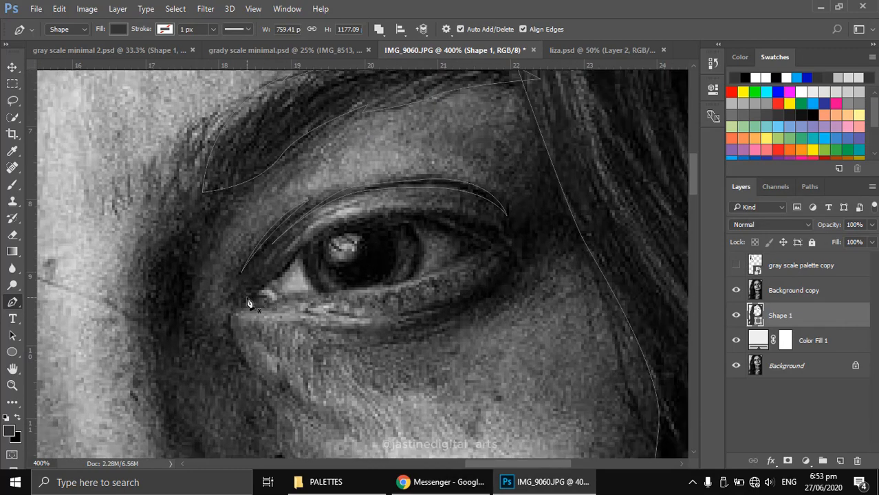
drag(367, 215, 408, 209)
drag(484, 224, 463, 229)
click(525, 243)
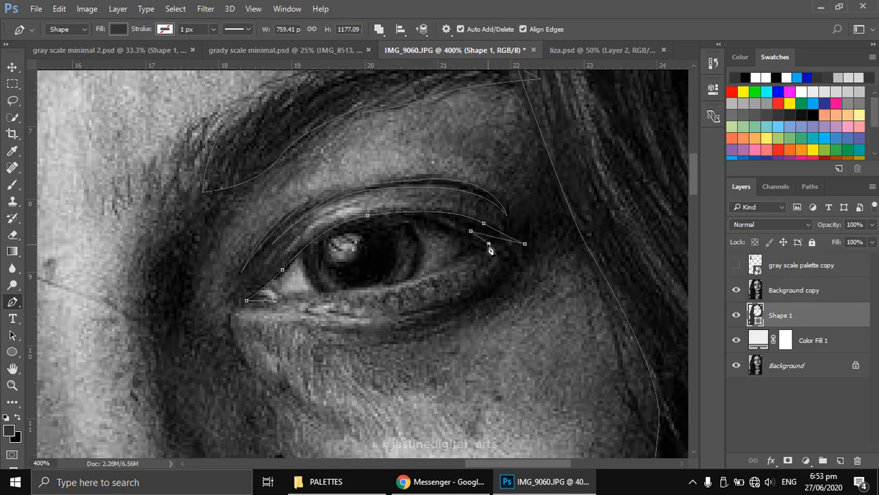
Continue the right eye outline back along the lash line and around the iris, and close it.
click(407, 226)
drag(401, 283, 364, 298)
click(322, 293)
drag(305, 255, 321, 237)
Trace the dark shadow under the right eye's lower lid as a closed shape with a notched inner end.
drag(463, 308, 389, 319)
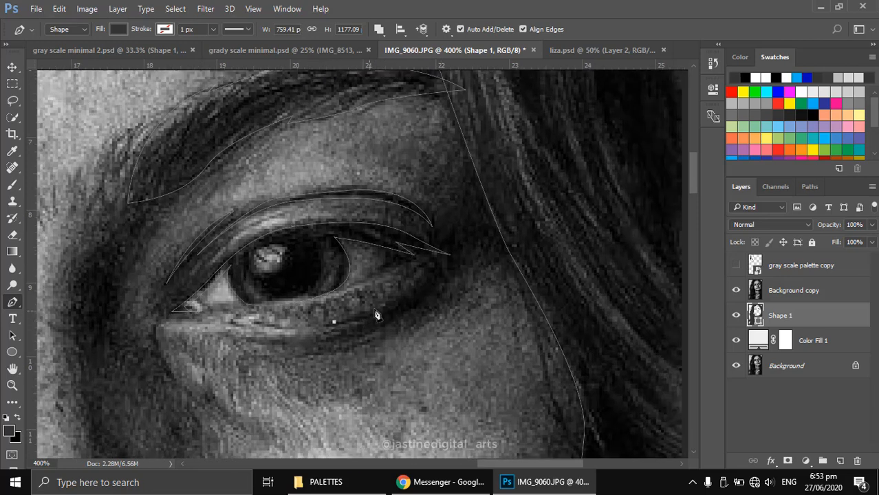
drag(421, 283, 438, 260)
drag(416, 306, 375, 330)
click(321, 340)
click(375, 321)
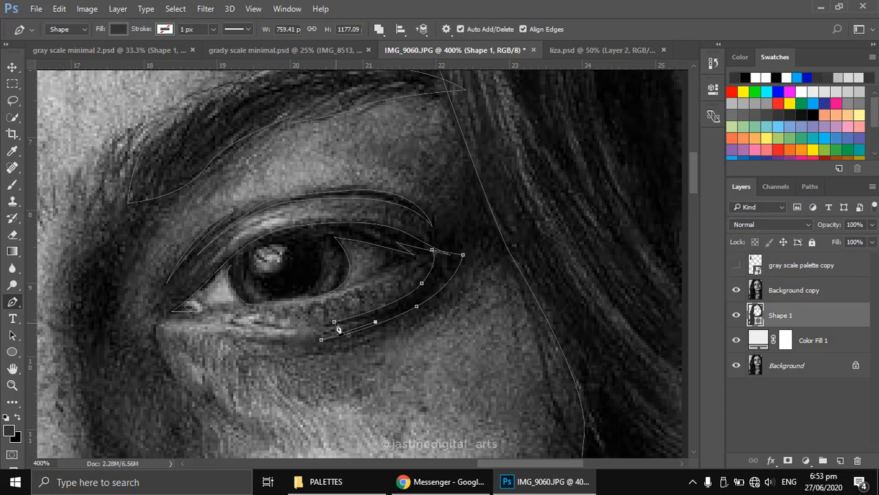
Trace the thin curved crease below the right eye's inner corner as a closed sliver.
alt+click(256, 348)
alt+click(199, 356)
drag(168, 344, 318, 256)
ctrl+click(318, 255)
ctrl+click(320, 255)
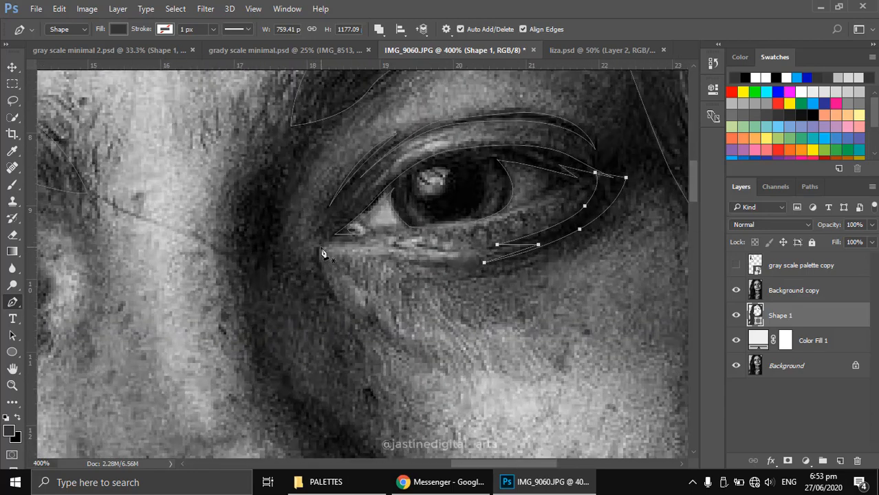
drag(339, 300, 365, 327)
alt+click(340, 299)
drag(322, 248, 337, 225)
alt+click(326, 277)
alt+click(326, 277)
Trace the left nostril as a closed curved shape on the Shape 1 layer.
ctrl+click(327, 357)
ctrl+click(327, 357)
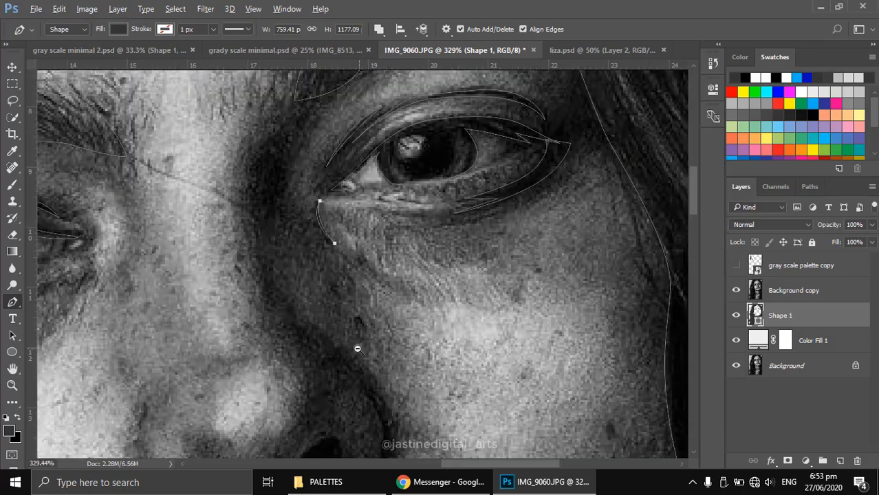
alt+click(357, 349)
alt+click(357, 349)
scroll(356, 349, down, 3)
scroll(341, 304, up, 4)
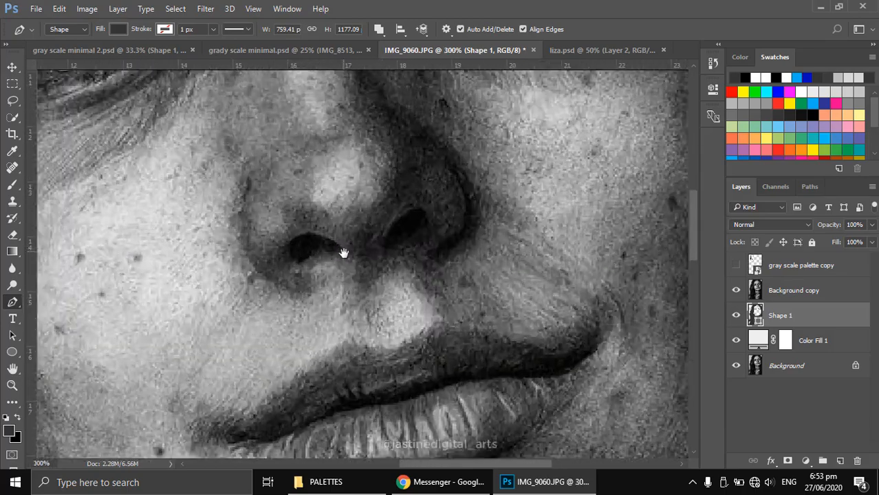
click(348, 250)
drag(303, 231, 327, 280)
click(348, 250)
Trace the right nostril as a closed teardrop shape on the Shape 1 layer.
click(326, 275)
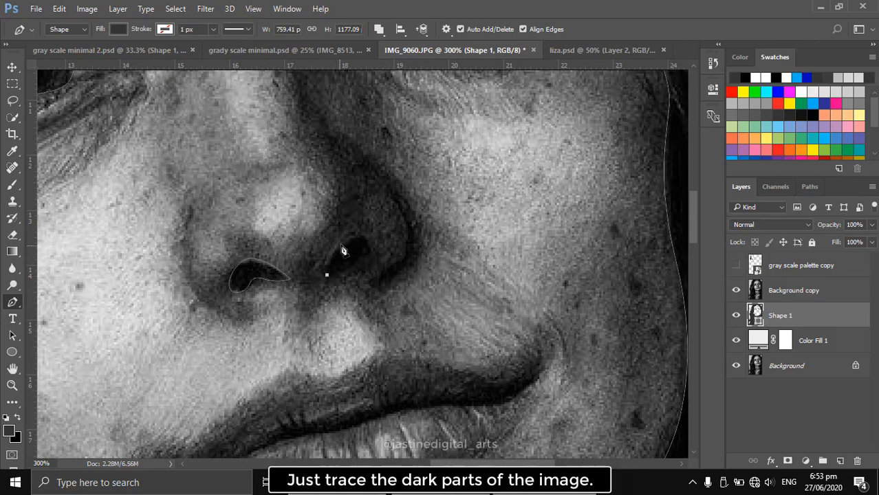
drag(350, 238, 366, 238)
click(326, 274)
Trace the dark crease around the right nose wing as a closed crescent with tapered ends.
drag(327, 275, 295, 294)
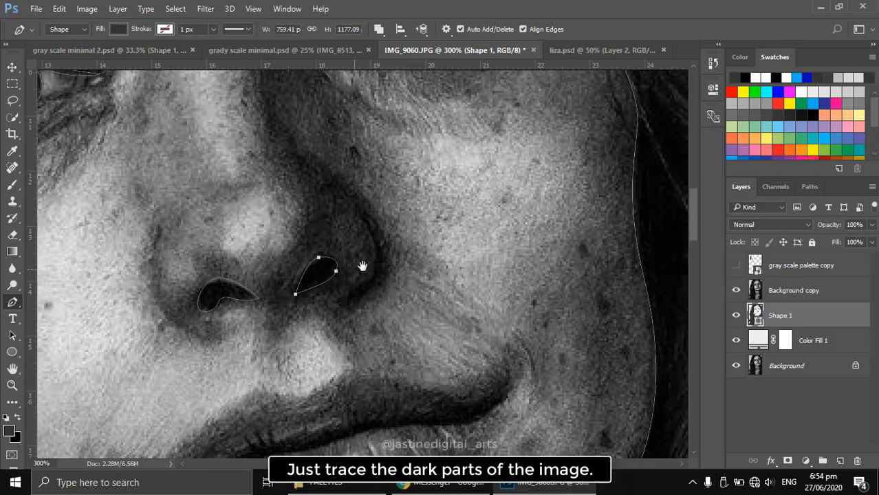
drag(369, 281, 344, 296)
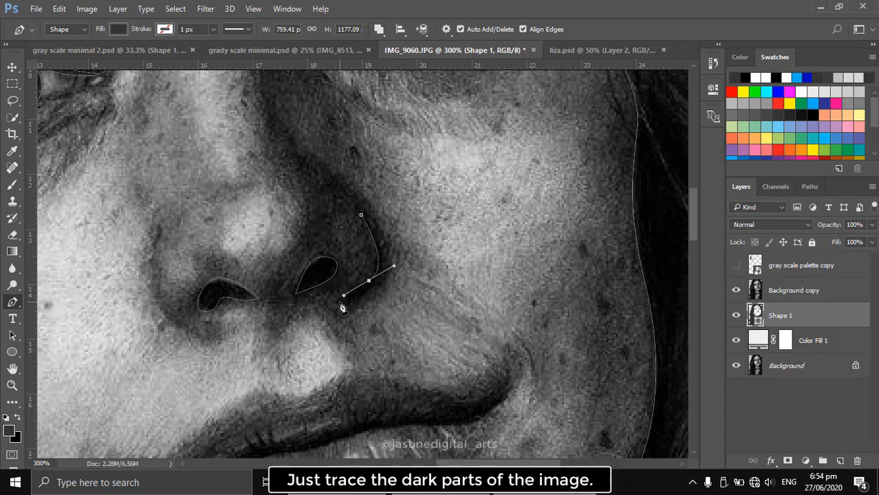
click(339, 302)
drag(388, 275, 394, 259)
drag(361, 216, 337, 205)
Start the mouth-line shape at the left lip corner, tracing its upper edge with pointed notches up to the middle left.
drag(397, 380, 457, 214)
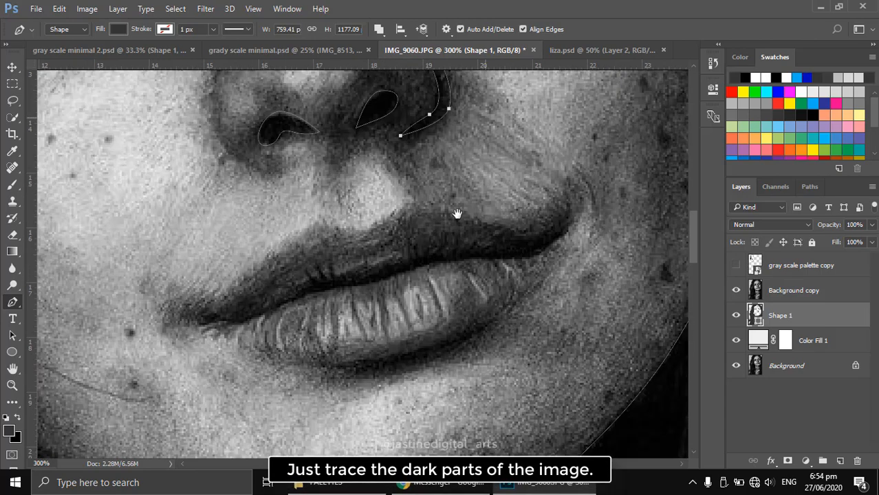
click(200, 323)
click(213, 316)
drag(271, 307, 303, 289)
click(313, 281)
click(306, 269)
click(316, 266)
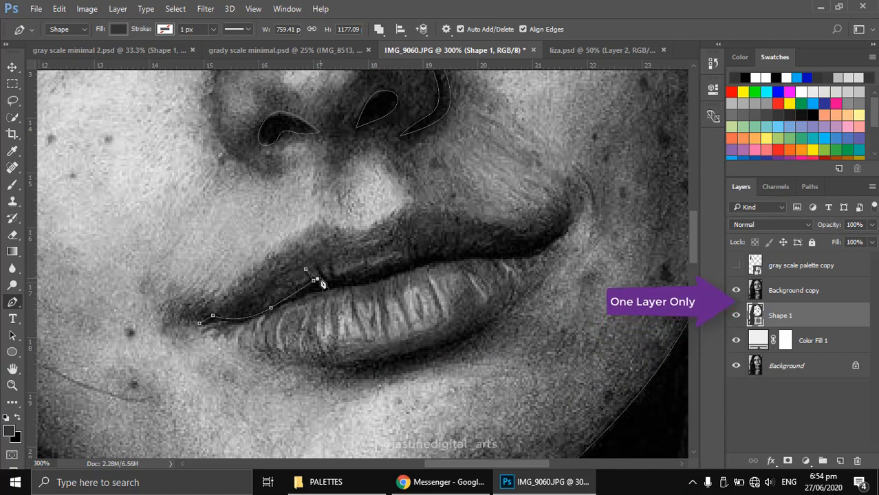
click(318, 278)
click(331, 264)
click(332, 278)
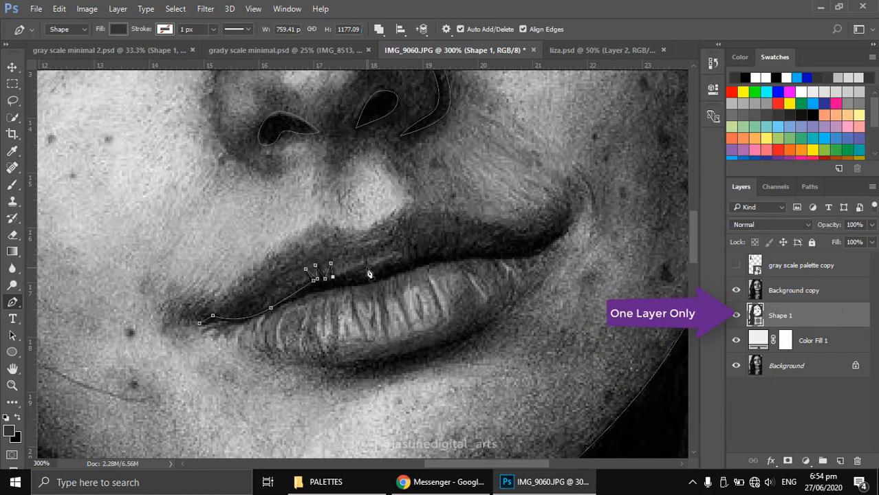
Extend the mouth line's upper edge with more pointed notches toward the right lip corner.
click(364, 263)
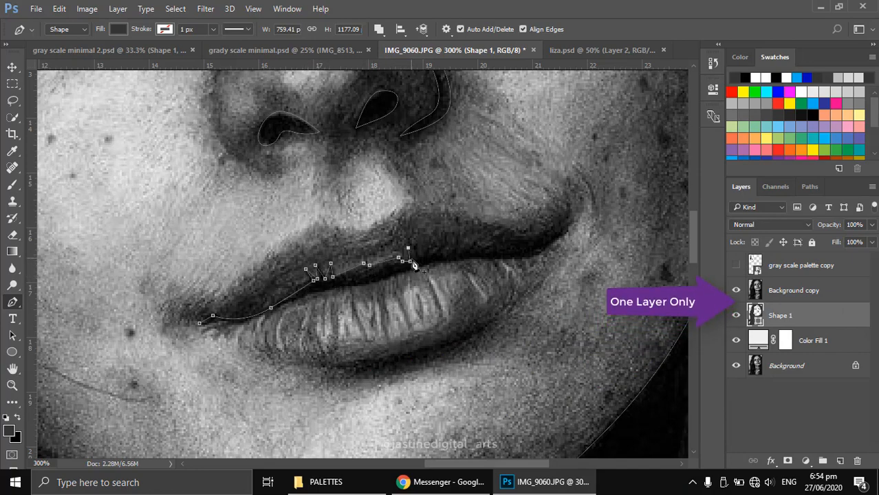
drag(406, 260, 415, 255)
click(429, 248)
click(427, 258)
click(445, 246)
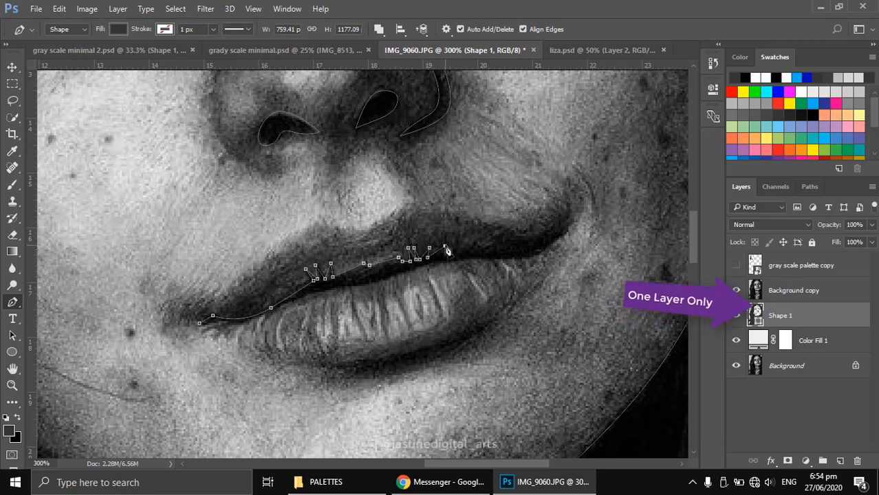
click(445, 256)
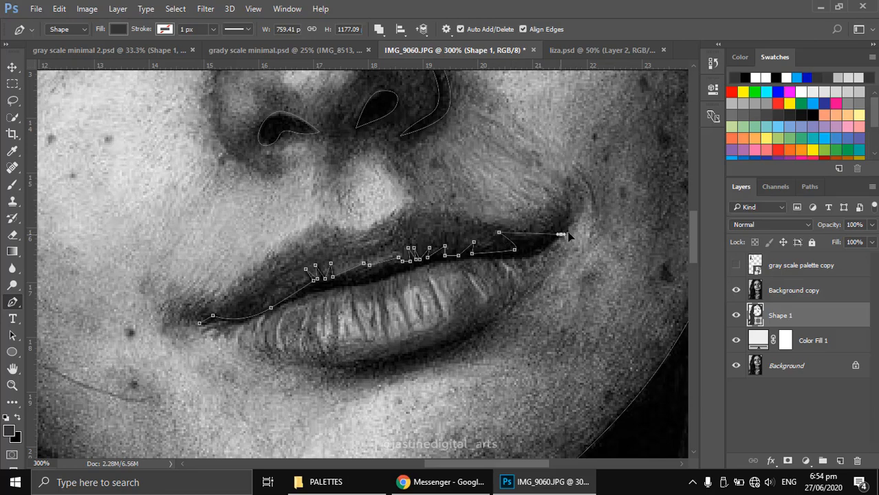
Trace the mouth line's lower edge along the top of the lower lip back to the left corner and close the shape.
drag(514, 261, 490, 265)
drag(429, 267, 325, 289)
drag(290, 304, 284, 306)
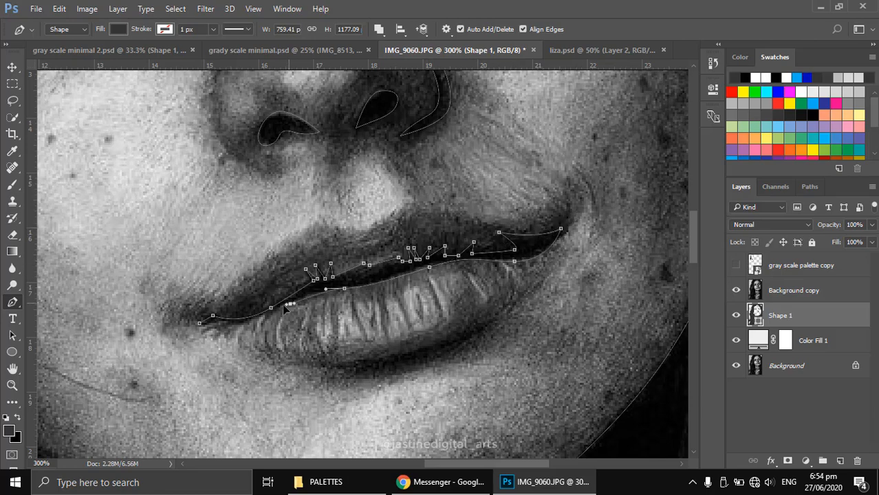
click(231, 323)
scroll(349, 331, down, 1)
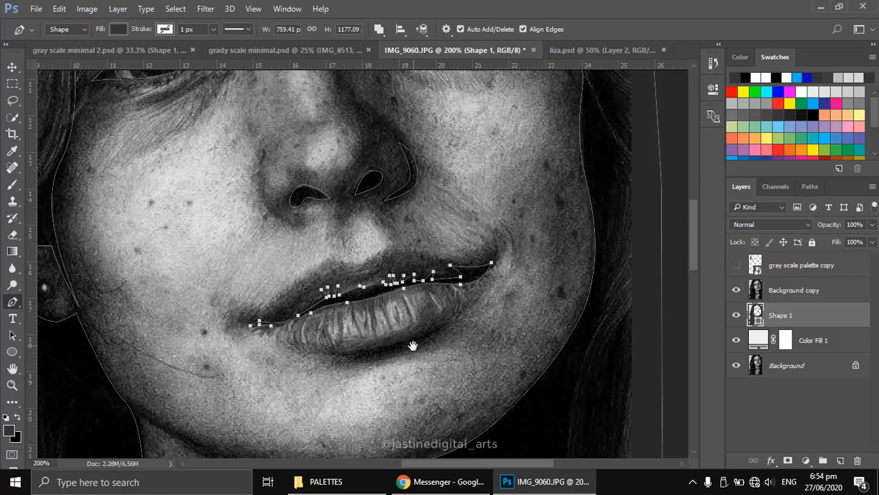
Trace the shadow under the lower lip as a thin closed crescent with tapered ends.
scroll(411, 346, up, 1)
click(451, 318)
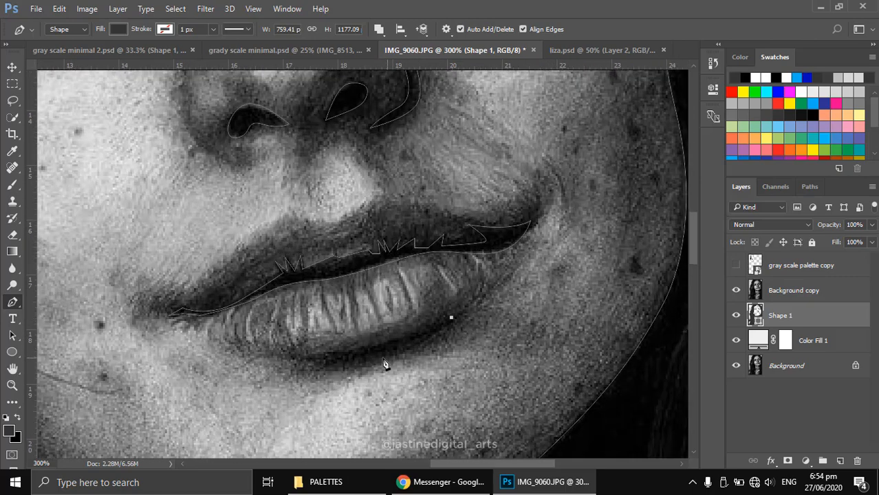
drag(336, 365, 317, 366)
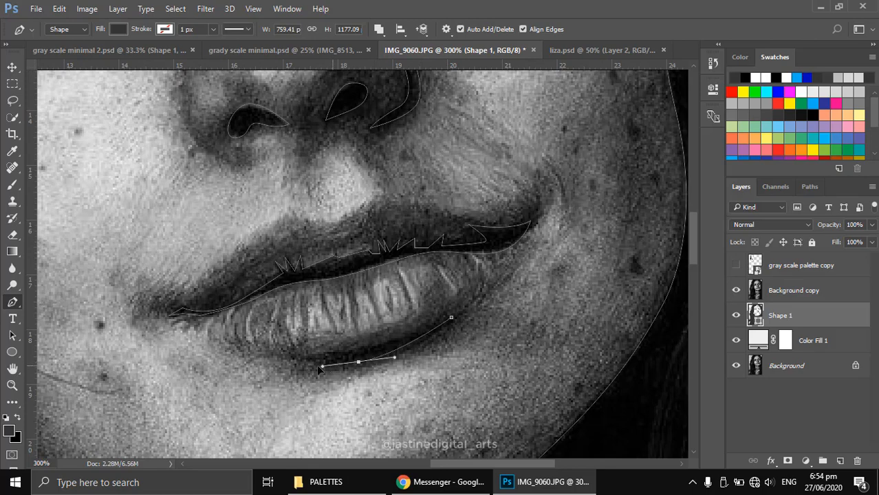
drag(385, 345, 399, 340)
click(451, 317)
Trace the jawline shadow from the dark hair beside the jaw to under the chin as a closed tapering shape.
scroll(438, 317, down, 3)
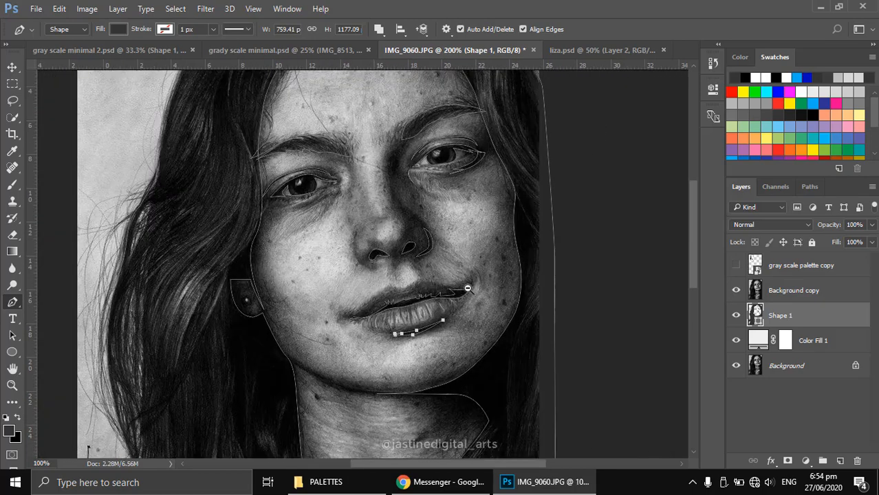
drag(429, 229, 389, 159)
drag(392, 344, 371, 340)
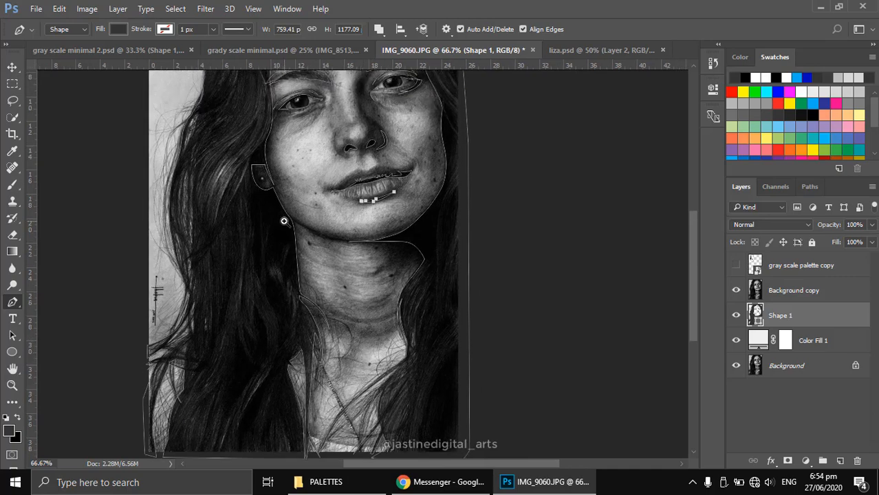
ctrl+click(284, 221)
ctrl+click(347, 225)
scroll(348, 225, up, 1)
click(140, 152)
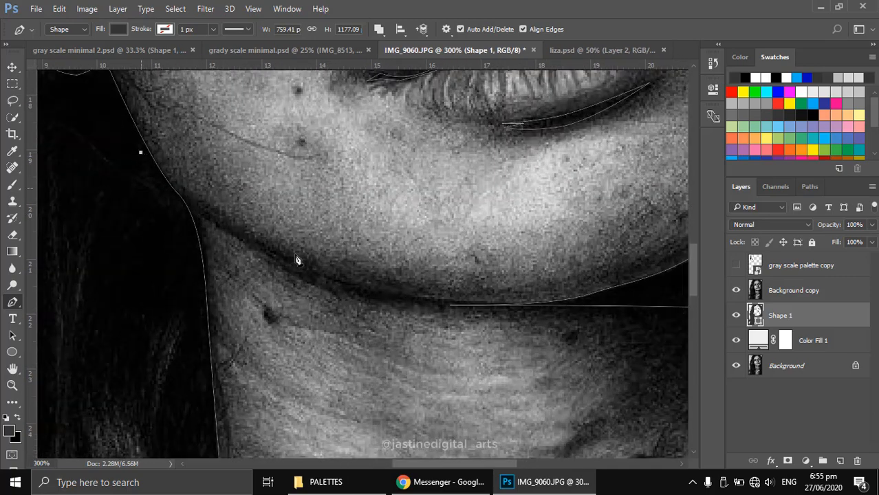
drag(316, 272, 384, 294)
drag(284, 276, 207, 243)
click(160, 201)
click(141, 153)
Hide the Background copy photo layer to show the traced portrait, and switch to the Move tool.
scroll(234, 154, down, 3)
drag(373, 138, 333, 255)
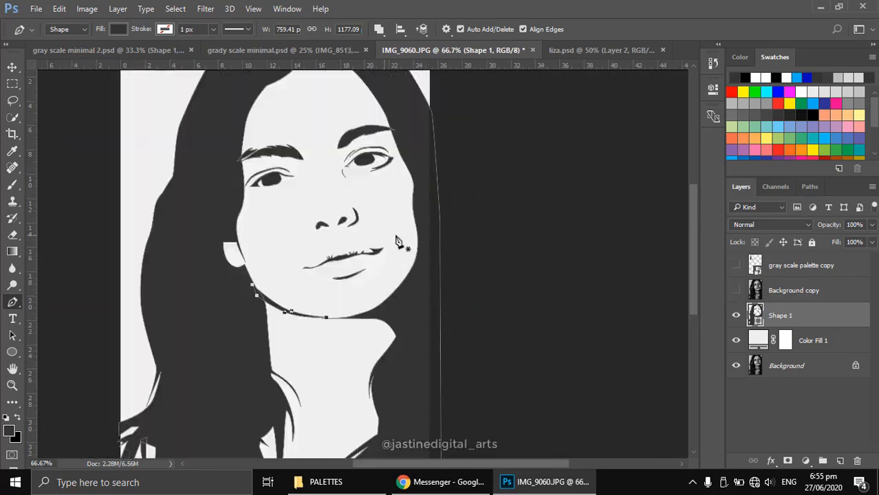
key(v)
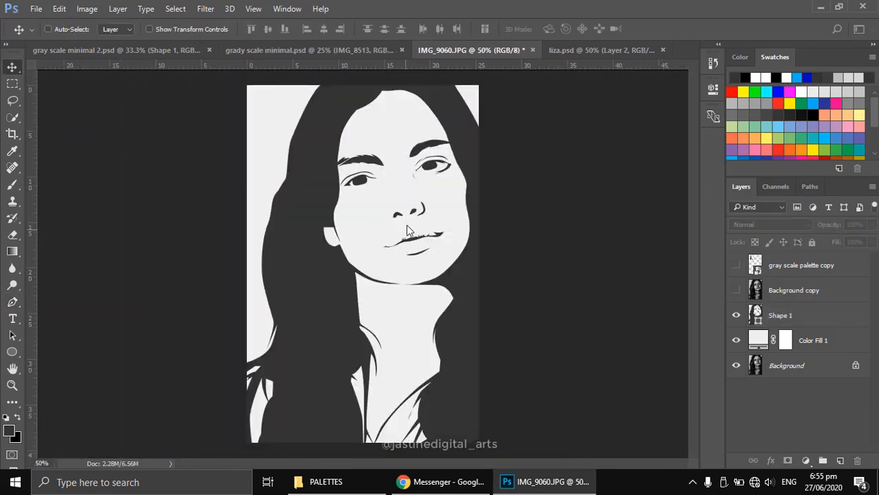
Start saving the document under a new name and create a folder named MONOCHROME inside TUTORIALS.
key(ctrl+shift+s)
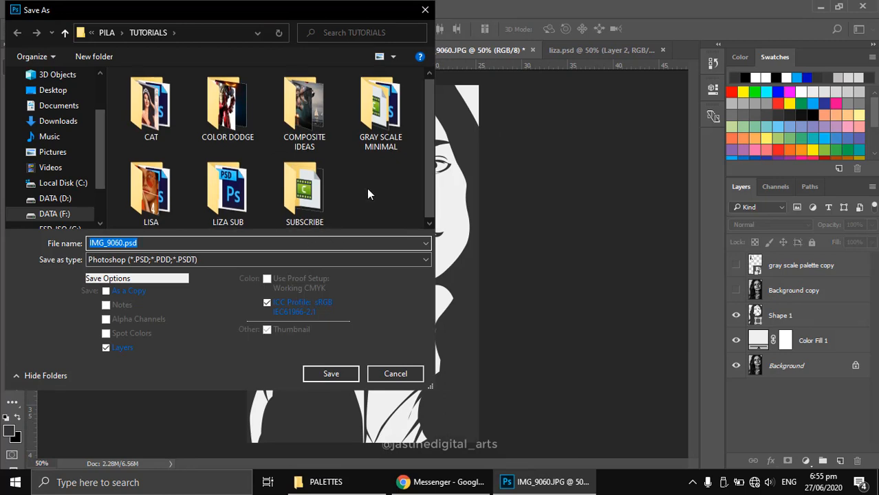
click(94, 57)
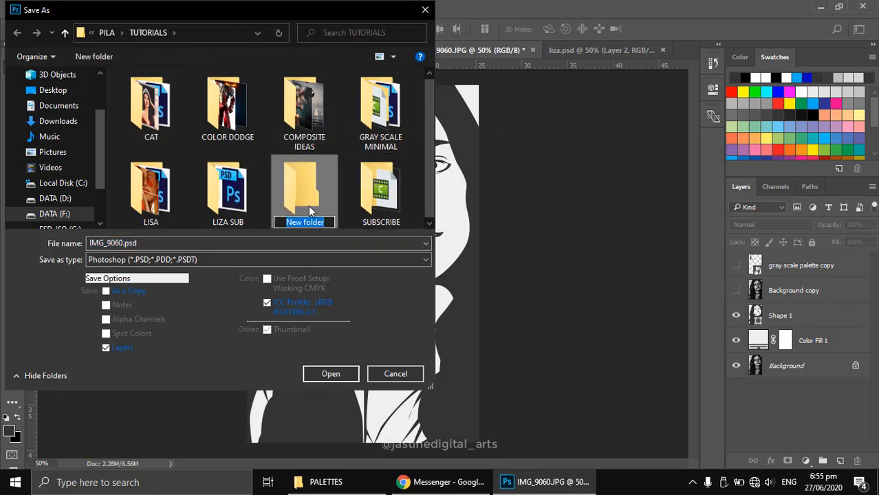
text(G)
text(MOO)
key(BackSpace)
text(NOCHROME)
Save the portrait in Photoshop format with the file name MONOCHROME, keeping Maximize Compatibility enabled.
click(161, 242)
text(MONOCHROME)
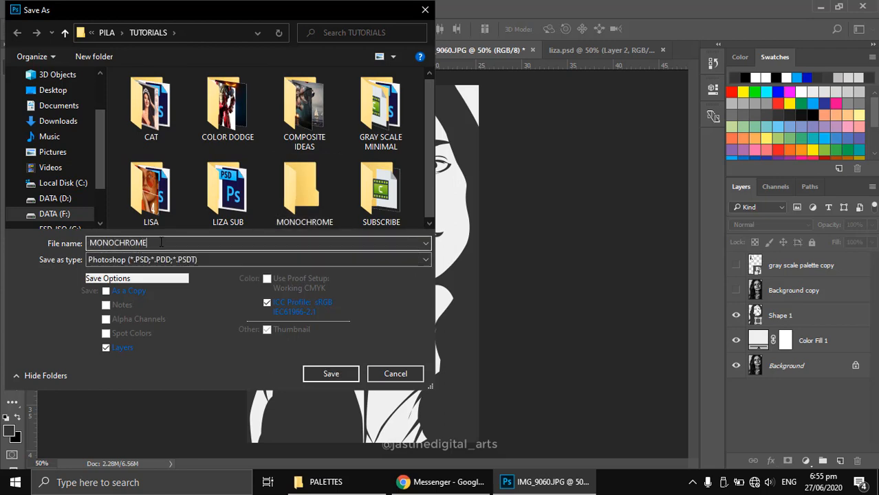
key(Return)
key(Return)
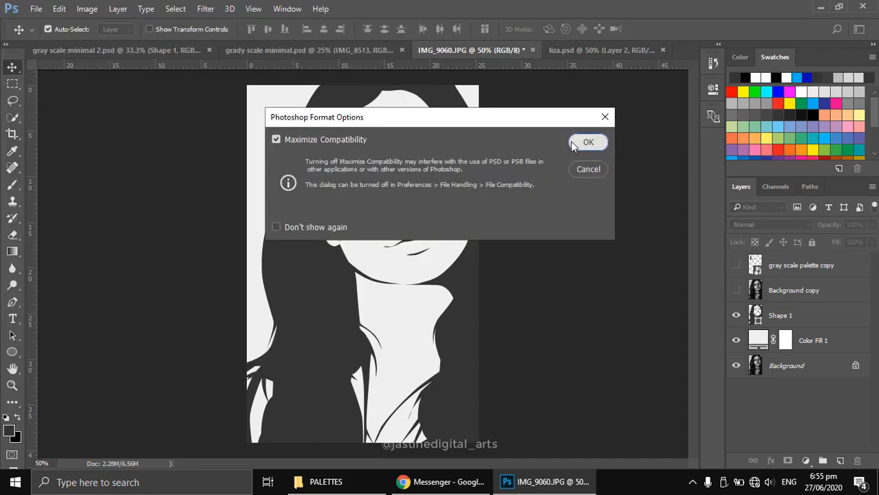
click(571, 143)
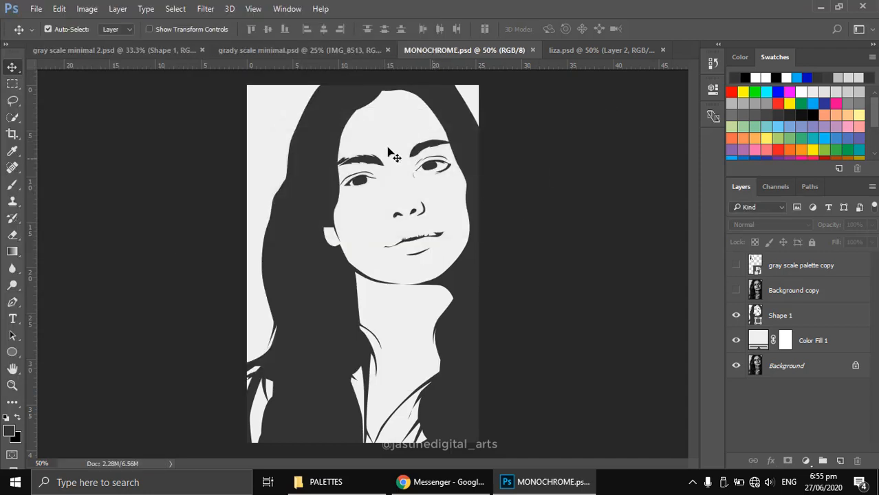
ctrl+click(365, 159)
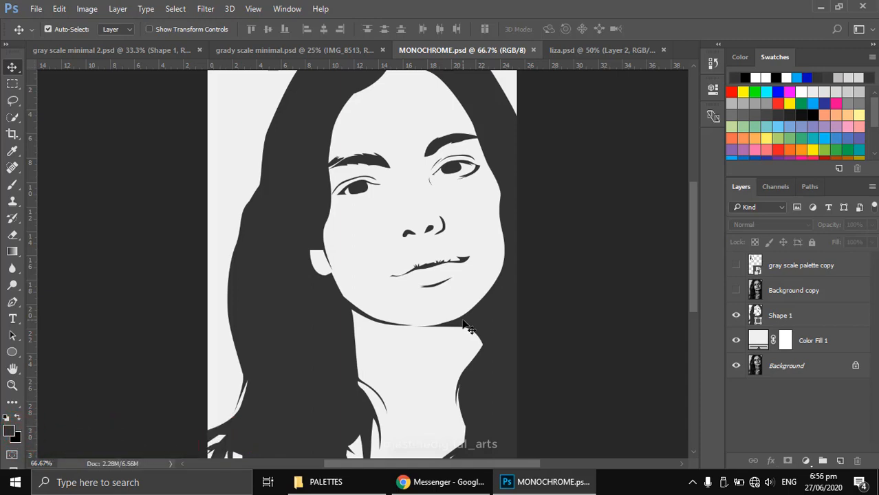
alt+click(390, 290)
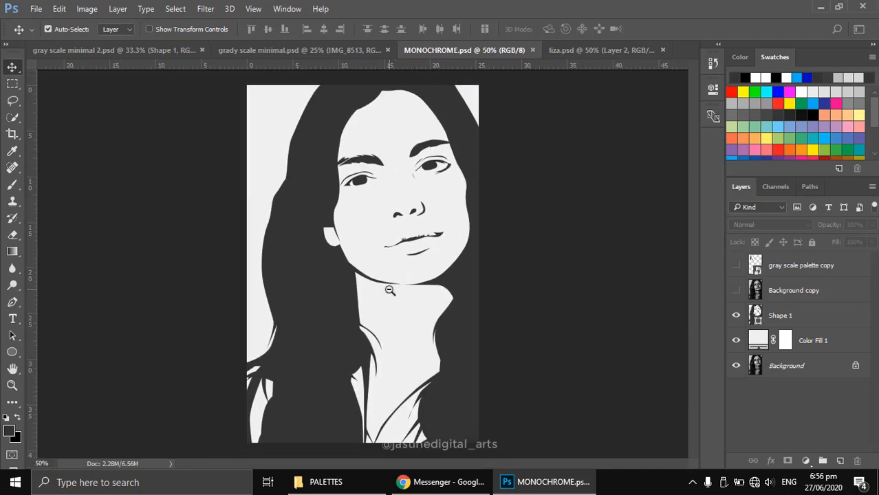